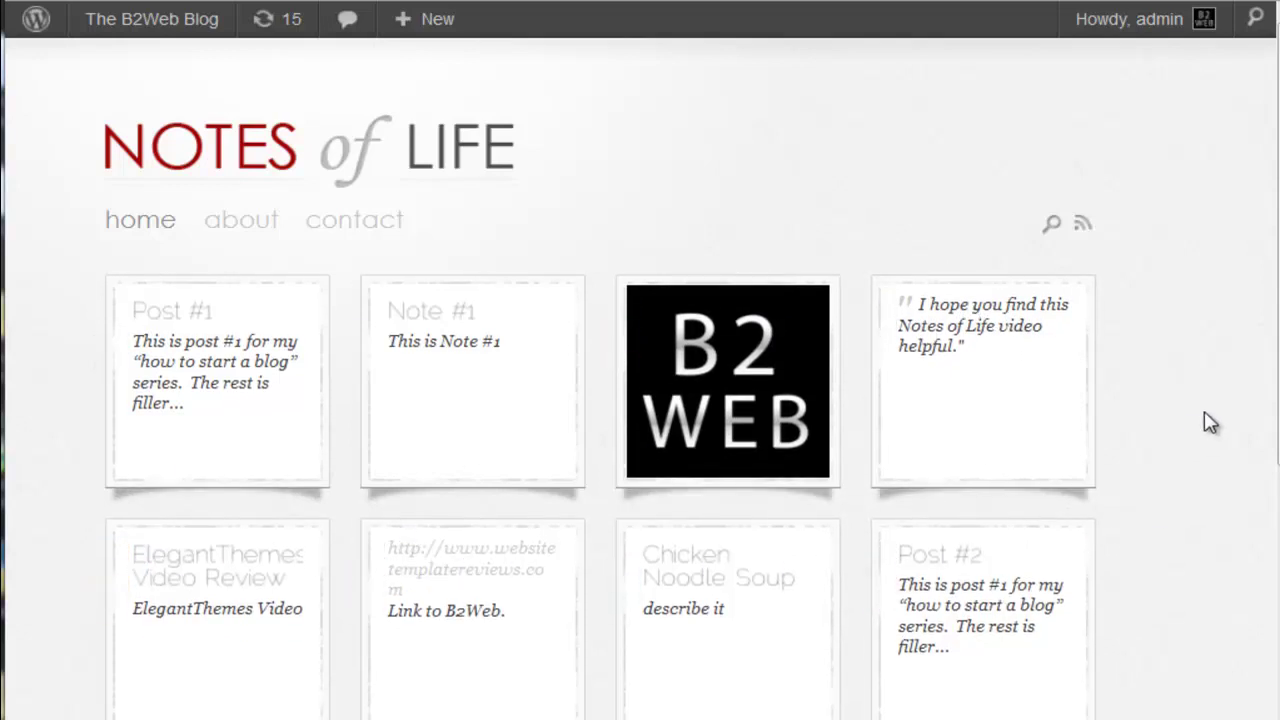
- Scroll through the Notes of Life homepage tiles and open the quote post
{"action": "scroll", "coordinate": [1210, 422], "scroll_direction": "down", "scroll_amount": 1}
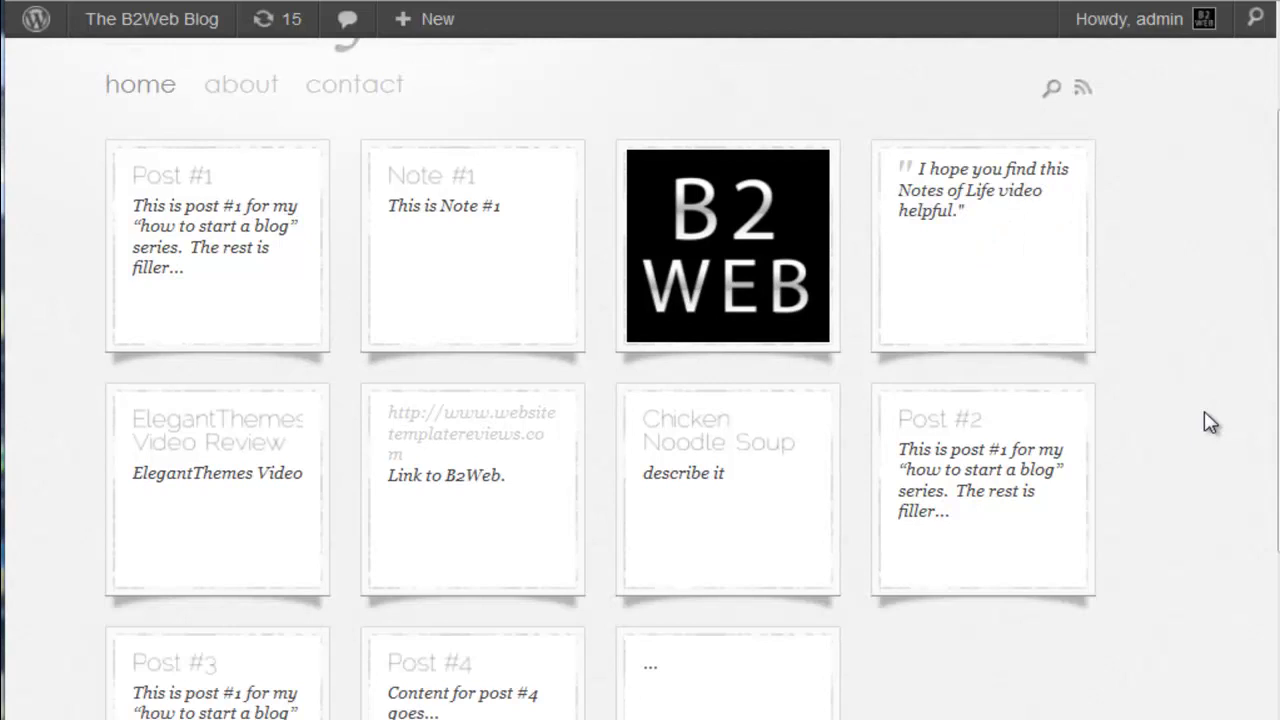
{"action": "scroll", "coordinate": [1210, 422], "scroll_direction": "up", "scroll_amount": 1}
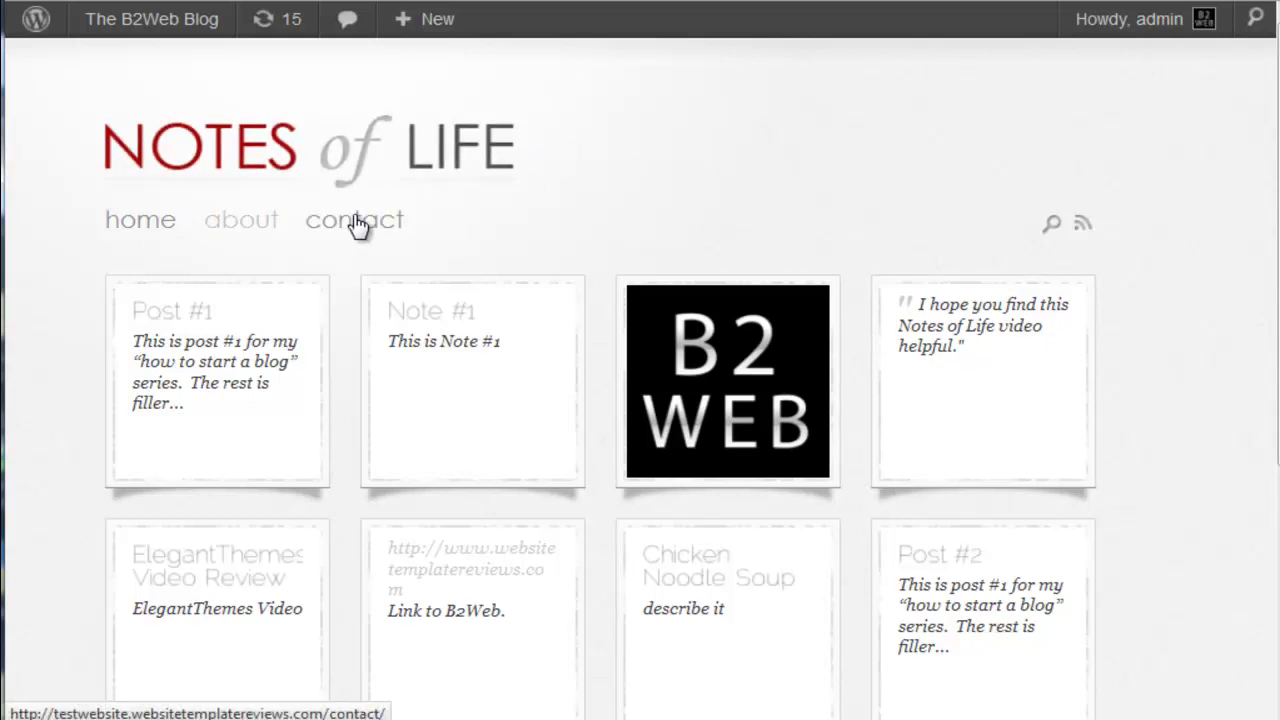
{"action": "left_click", "coordinate": [1047, 368]}
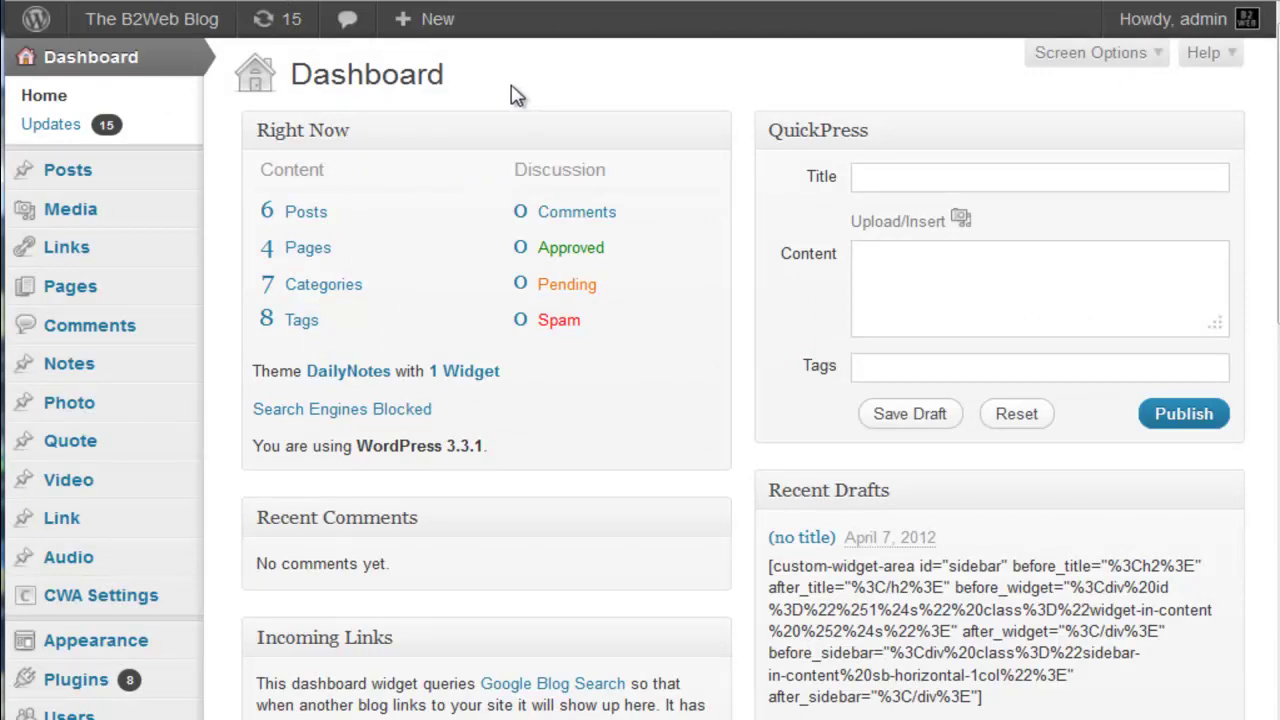
- Open the DailyNotes Theme Options from Appearance and scroll into the General Settings
{"action": "mouse_move", "coordinate": [108, 652]}
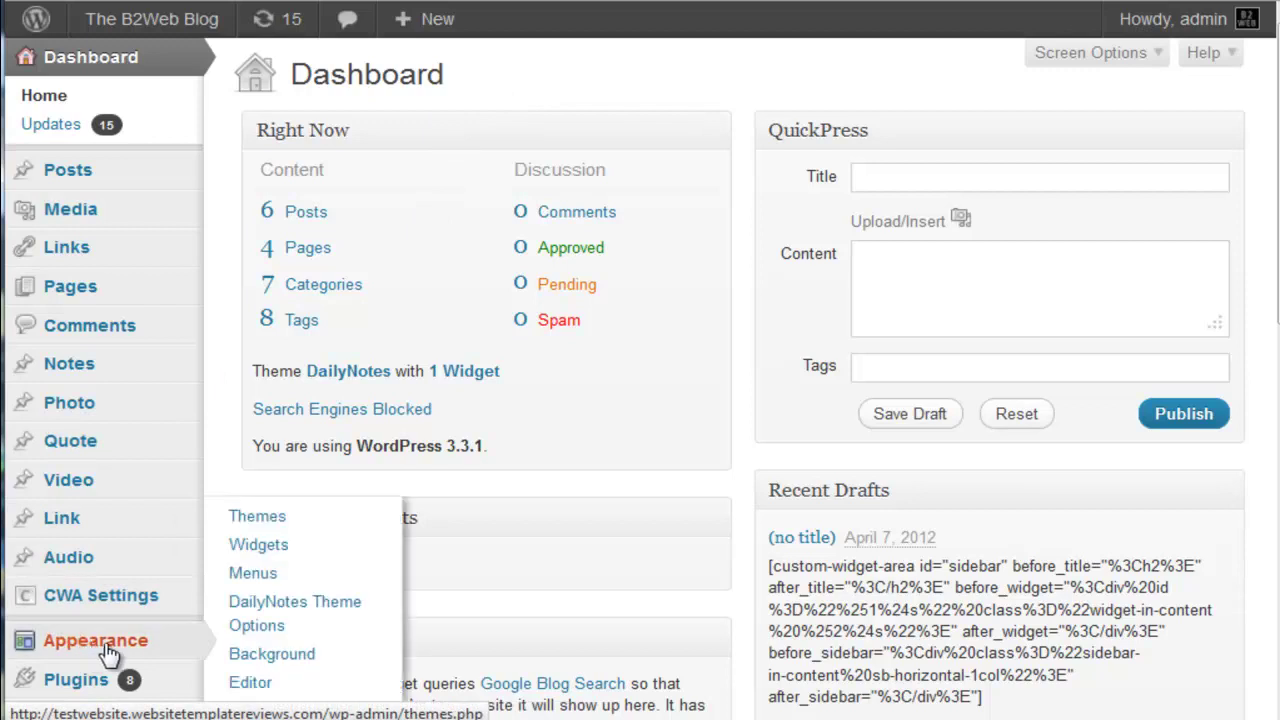
{"action": "left_click", "coordinate": [245, 612]}
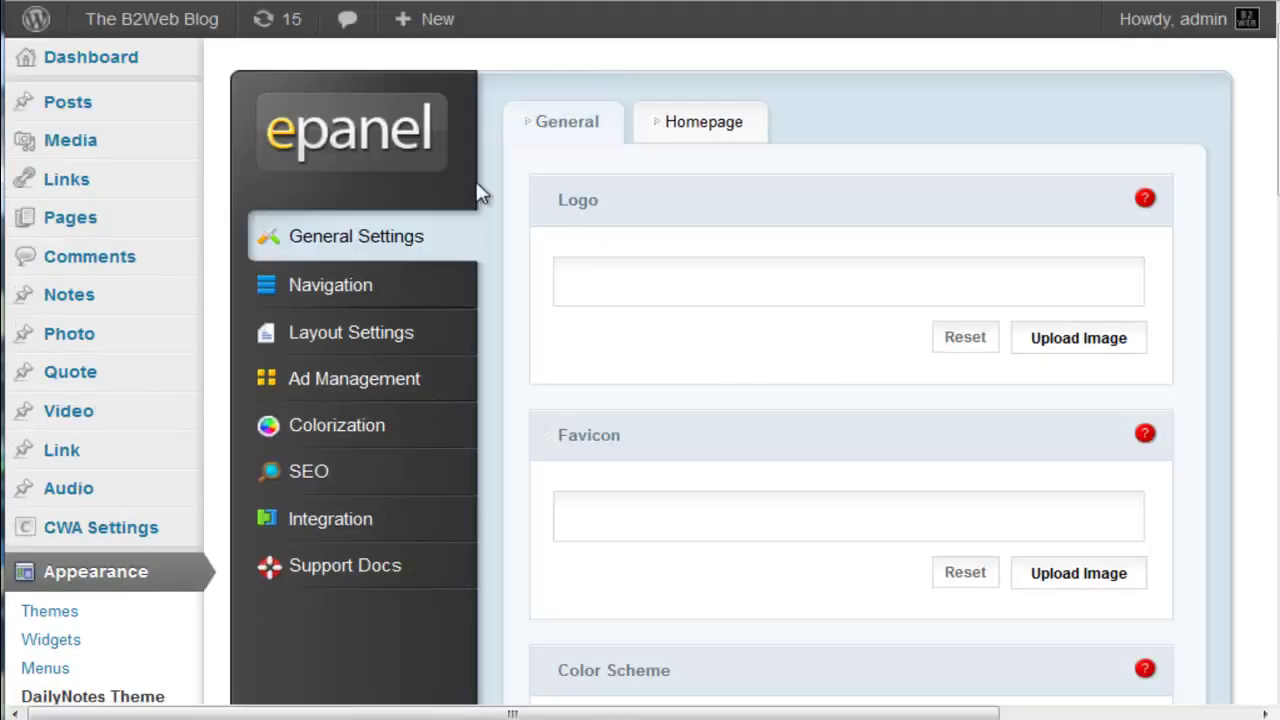
{"action": "left_click_drag", "start_coordinate": [1275, 140], "coordinate": [1276, 112]}
{"action": "scroll", "coordinate": [797, 357], "scroll_direction": "down", "scroll_amount": 4}
{"action": "scroll", "coordinate": [806, 375], "scroll_direction": "down", "scroll_amount": 2}
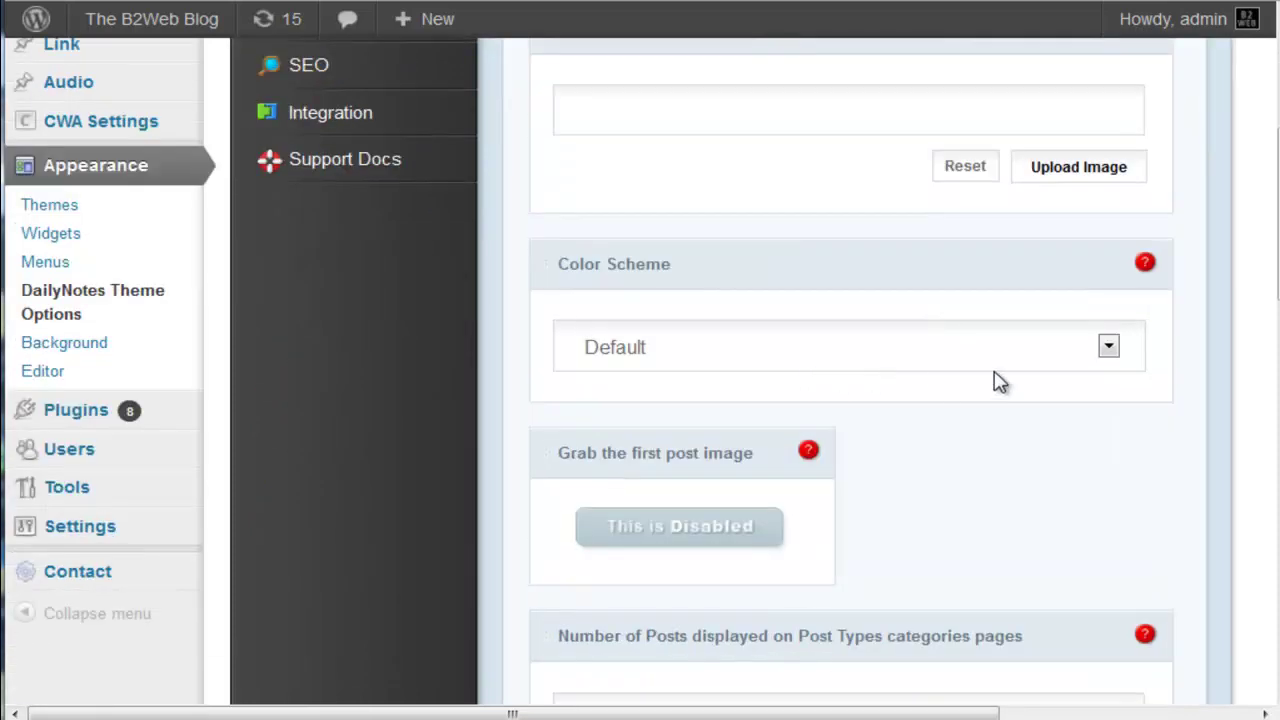
- Check the Color Scheme dropdown, keep Default, and review the remaining general settings
{"action": "left_click", "coordinate": [1108, 350]}
{"action": "left_click", "coordinate": [1108, 350]}
{"action": "scroll", "coordinate": [1043, 351], "scroll_direction": "down", "scroll_amount": 6}
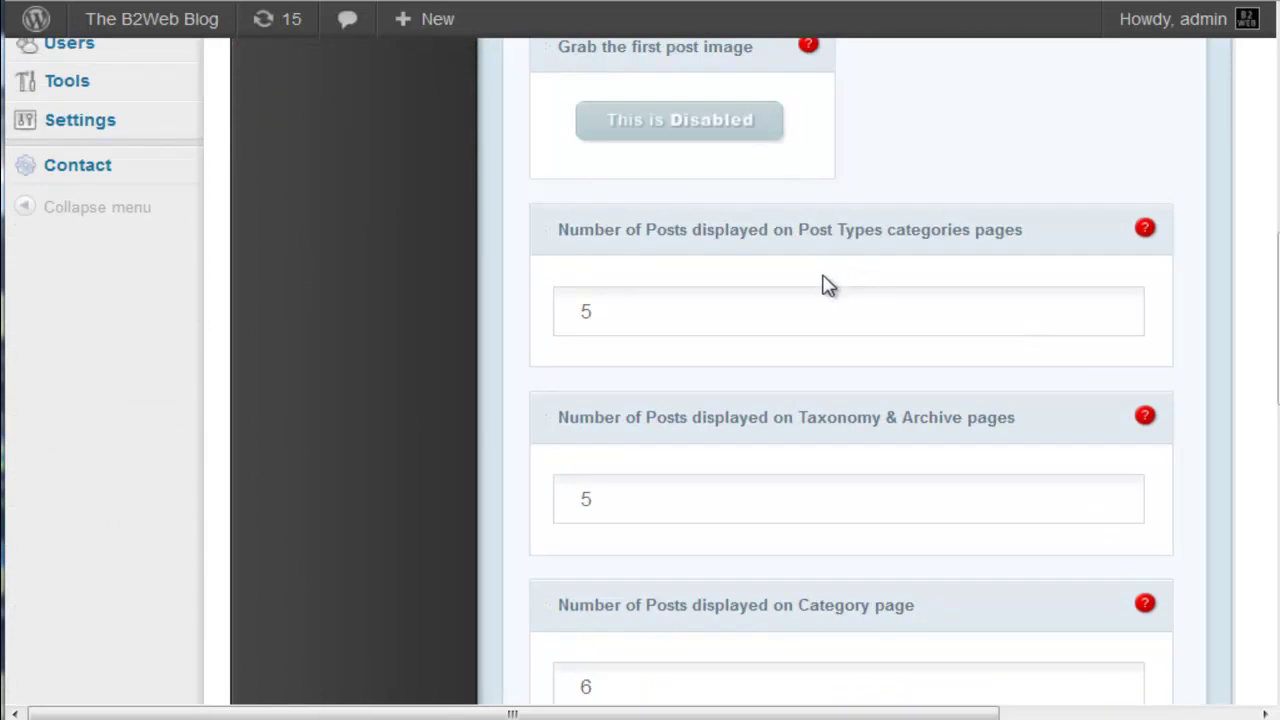
{"action": "scroll", "coordinate": [817, 323], "scroll_direction": "down", "scroll_amount": 12}
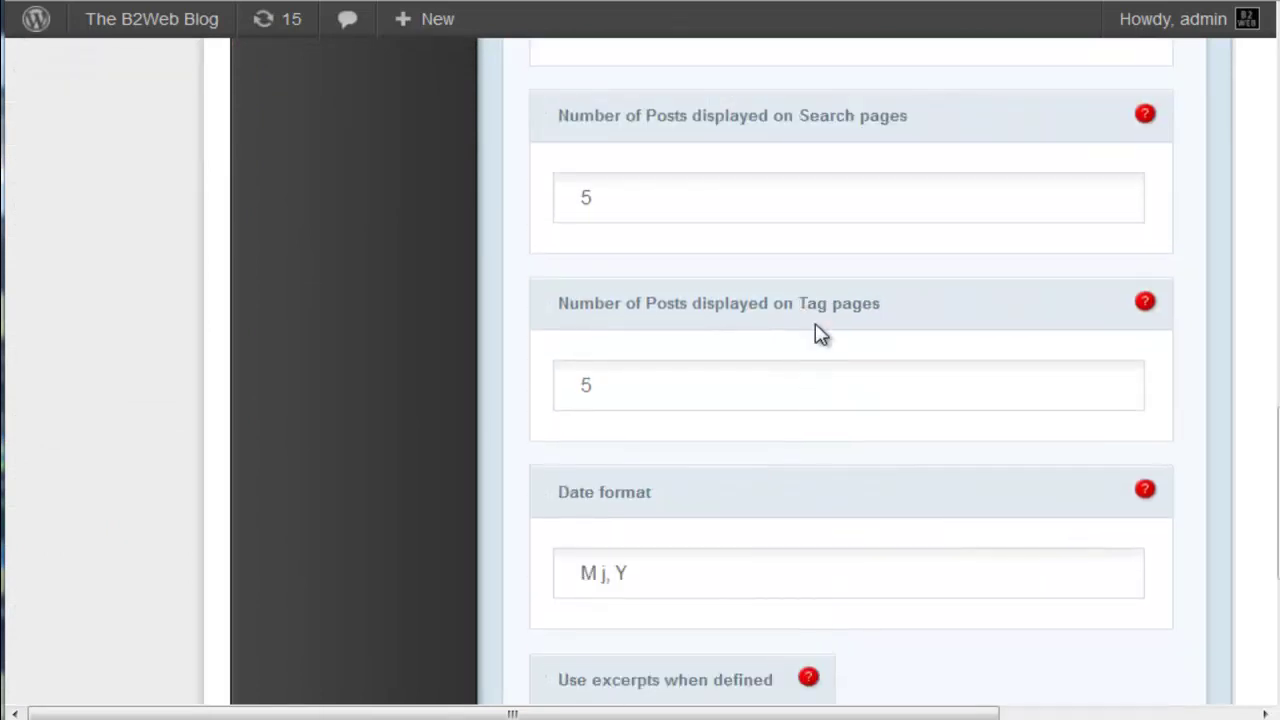
{"action": "scroll", "coordinate": [820, 330], "scroll_direction": "down", "scroll_amount": 2}
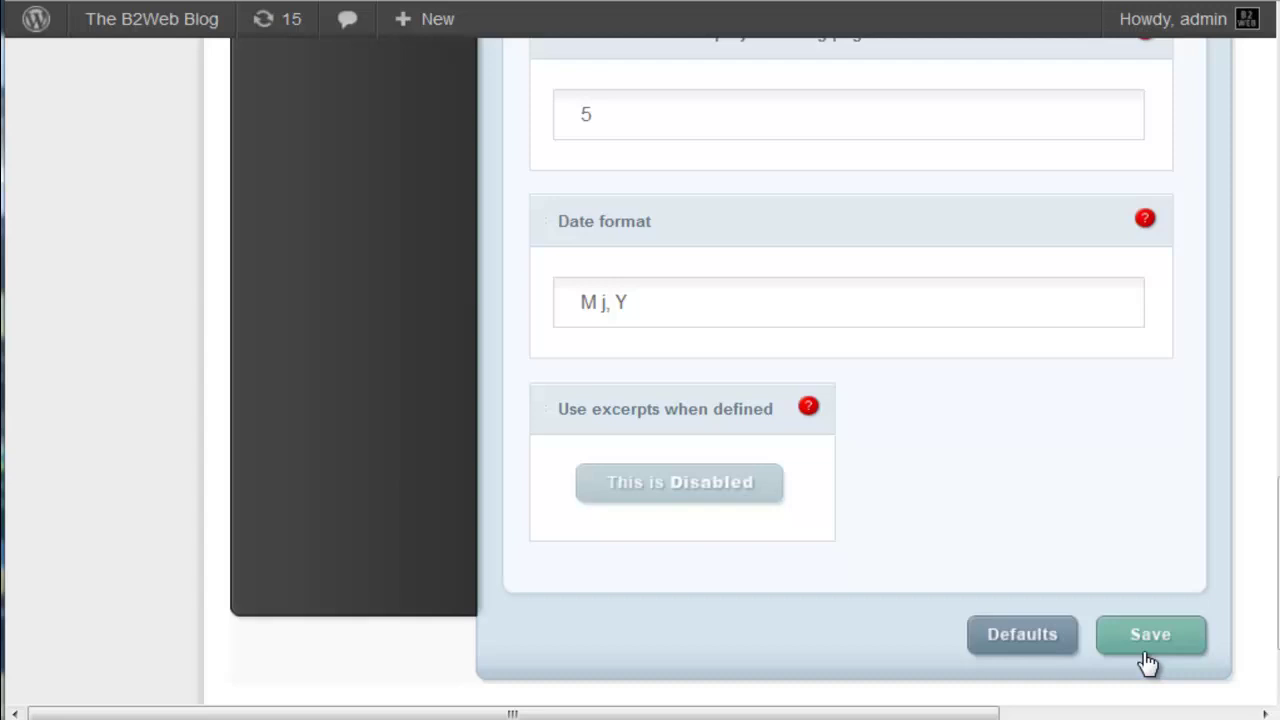
{"action": "scroll", "coordinate": [1074, 490], "scroll_direction": "up", "scroll_amount": 20}
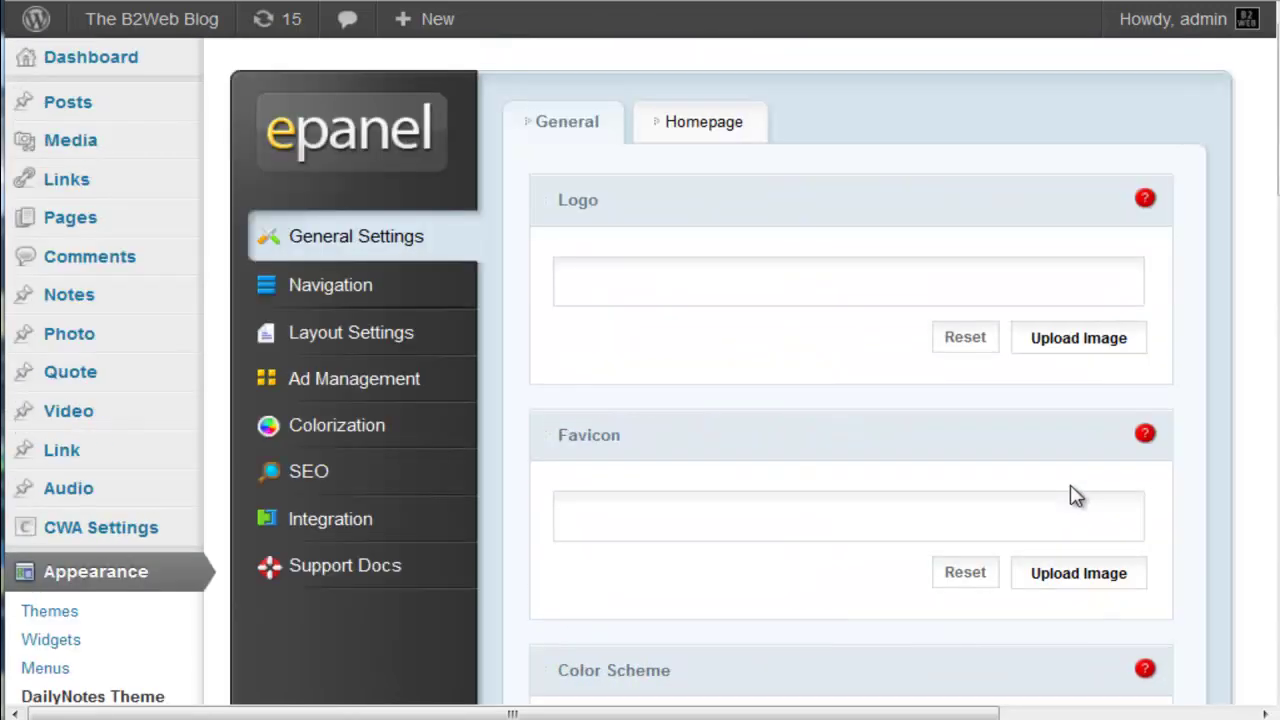
- Confirm the Homepage tab's post count of 12, preview the site, and review the Navigation options
{"action": "left_click", "coordinate": [708, 131]}
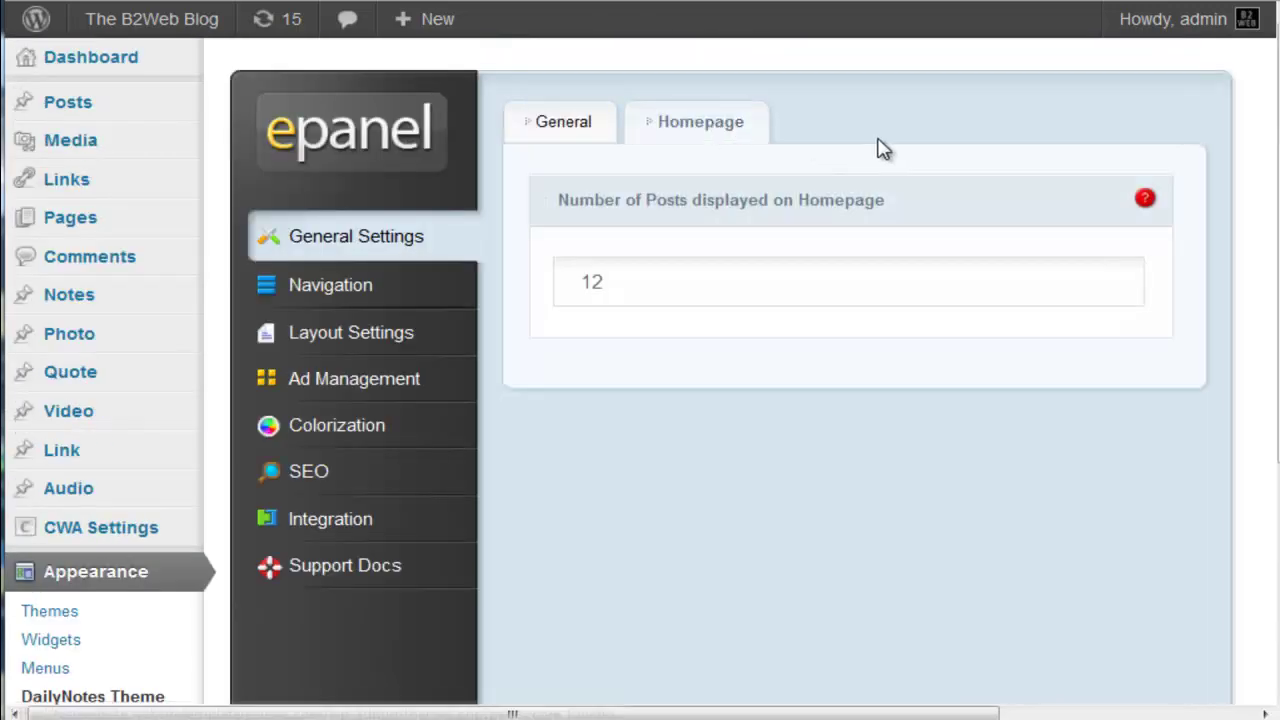
{"action": "left_click_drag", "start_coordinate": [631, 280], "coordinate": [555, 273]}
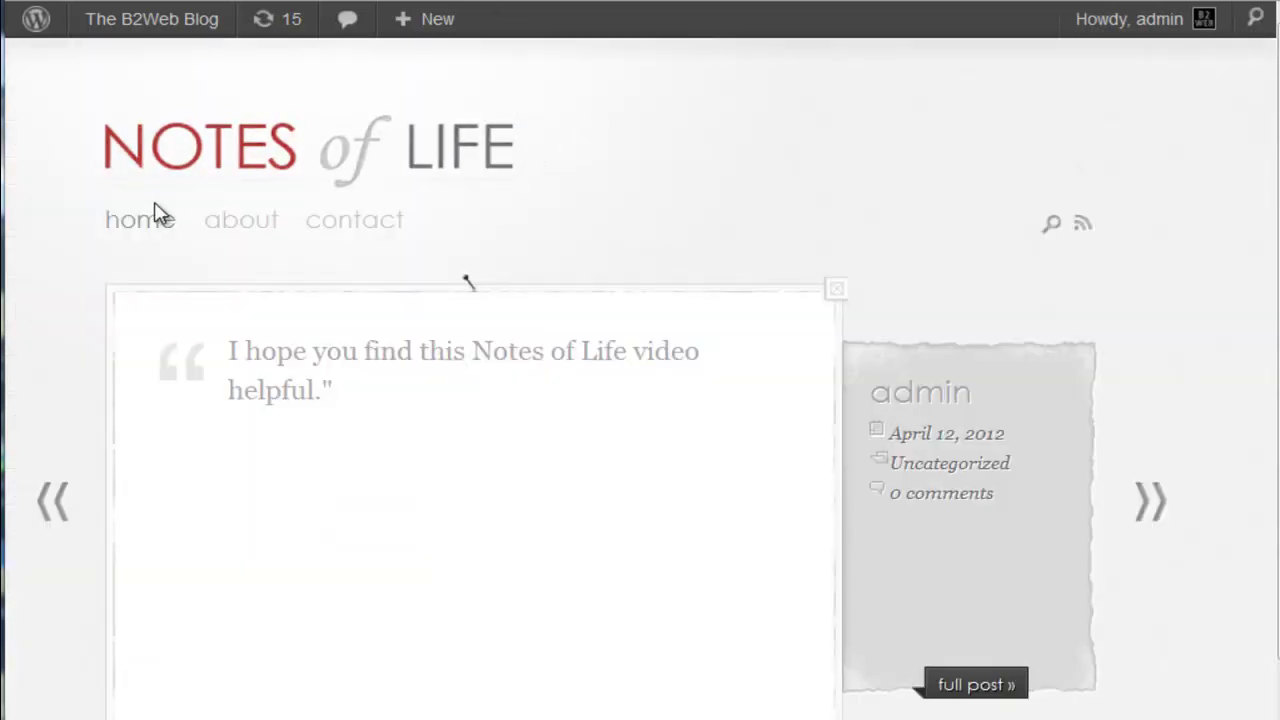
{"action": "left_click", "coordinate": [160, 215]}
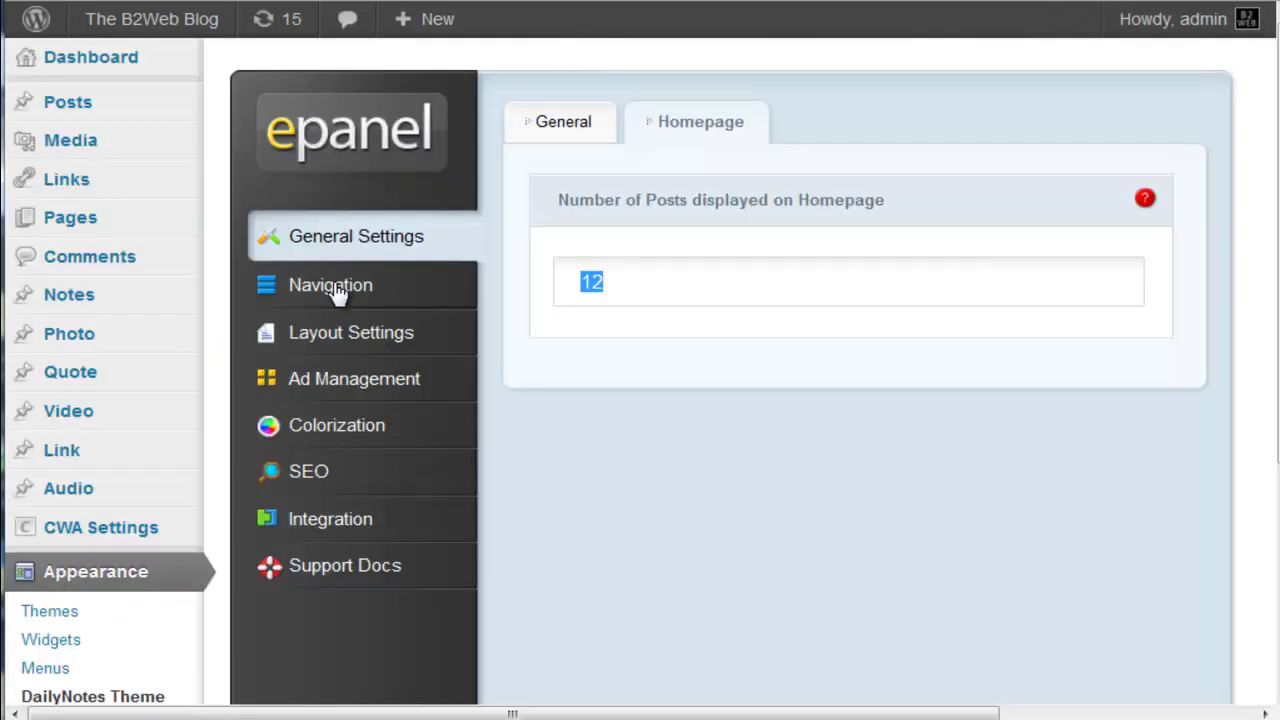
{"action": "left_click", "coordinate": [334, 287]}
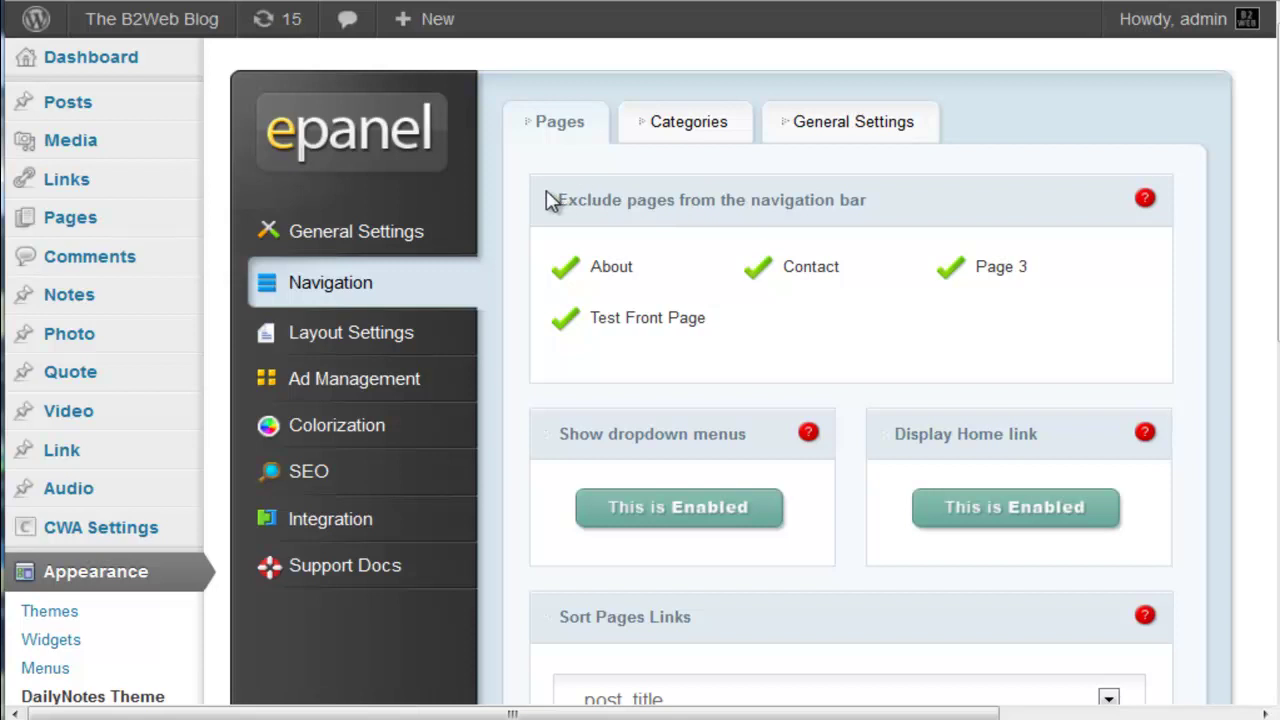
{"action": "scroll", "coordinate": [548, 200], "scroll_direction": "down", "scroll_amount": 3}
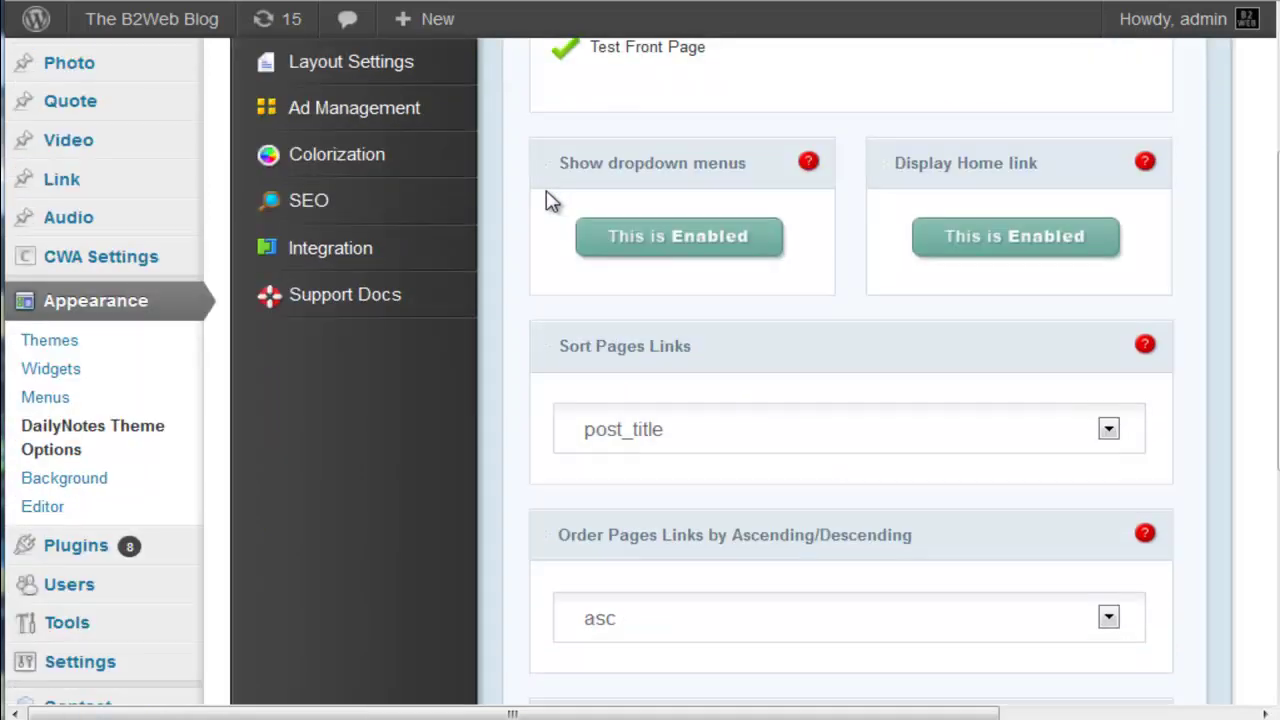
{"action": "scroll", "coordinate": [548, 200], "scroll_direction": "down", "scroll_amount": 2}
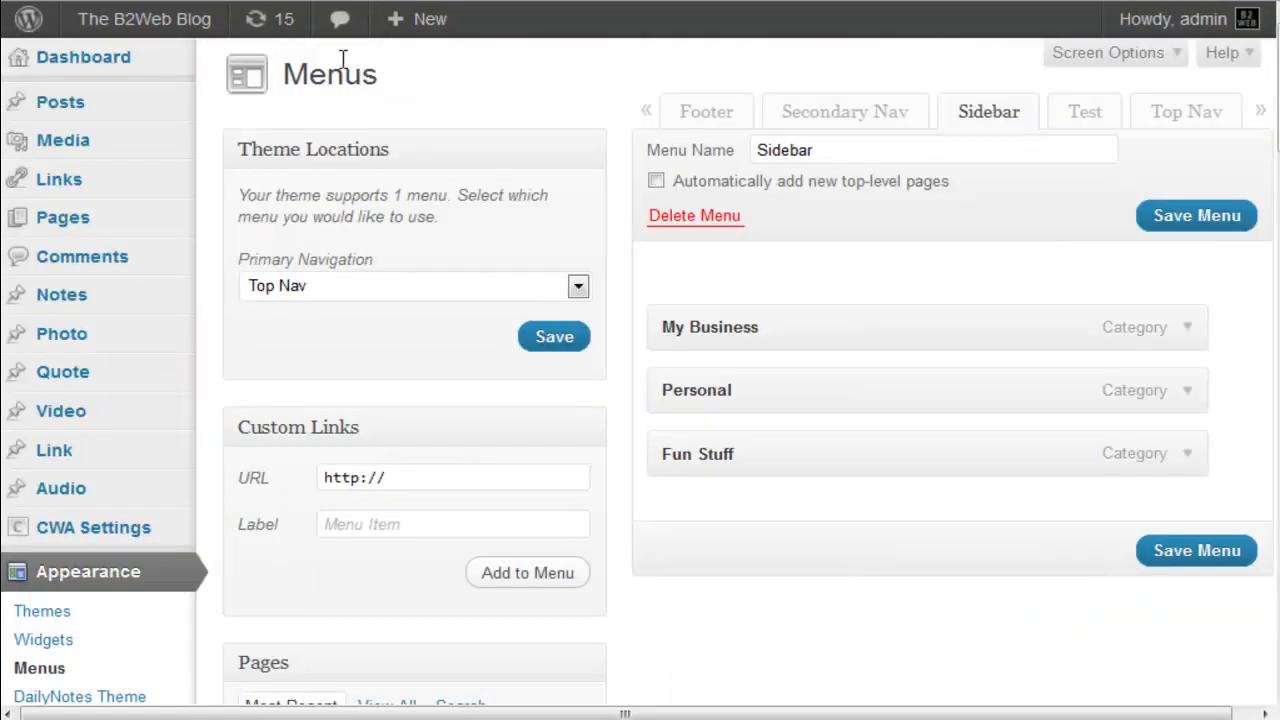
- Choose Top Nav for the Primary Navigation theme location and save
{"action": "left_click", "coordinate": [578, 287]}
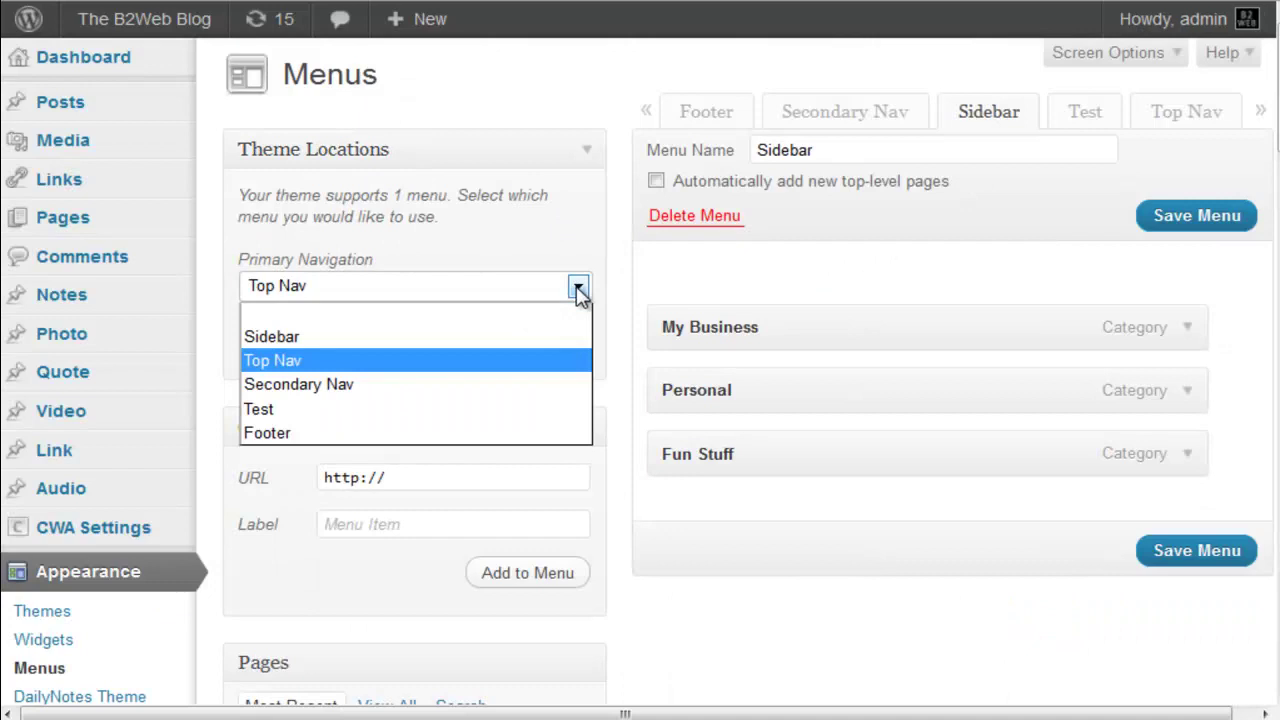
{"action": "left_click", "coordinate": [500, 364]}
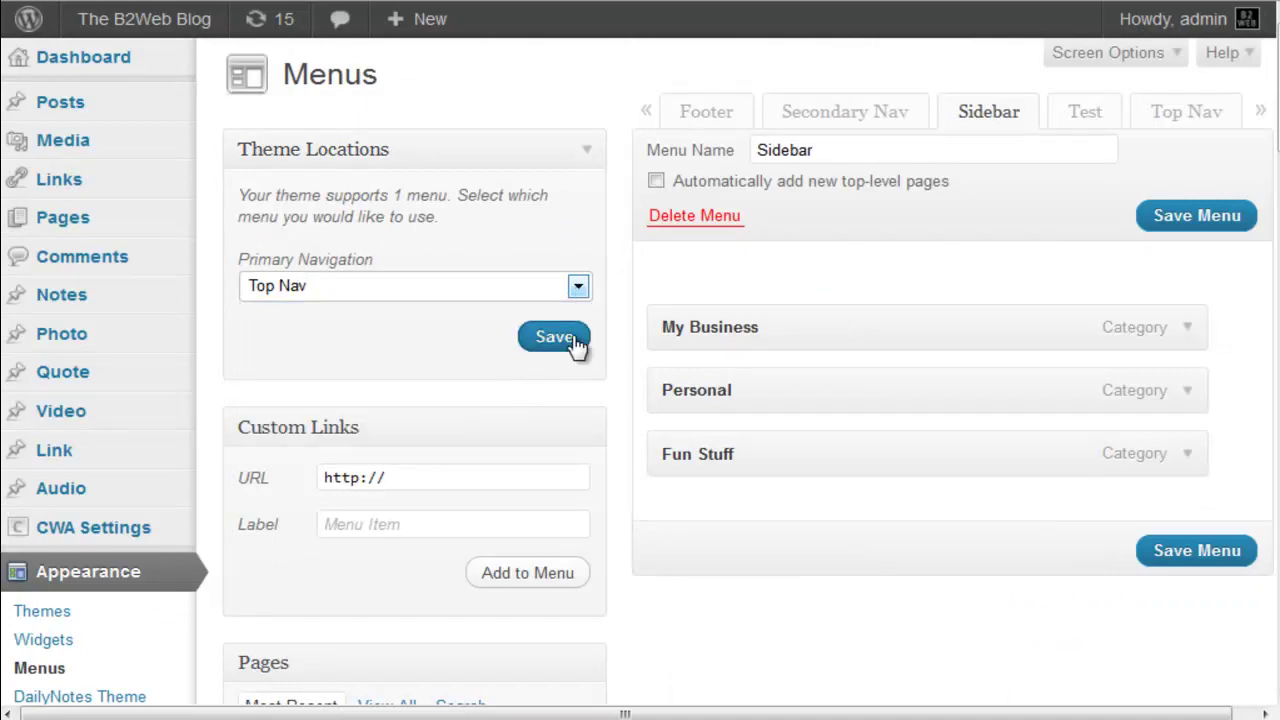
{"action": "left_click", "coordinate": [554, 337]}
{"action": "scroll", "coordinate": [583, 335], "scroll_direction": "down", "scroll_amount": 3}
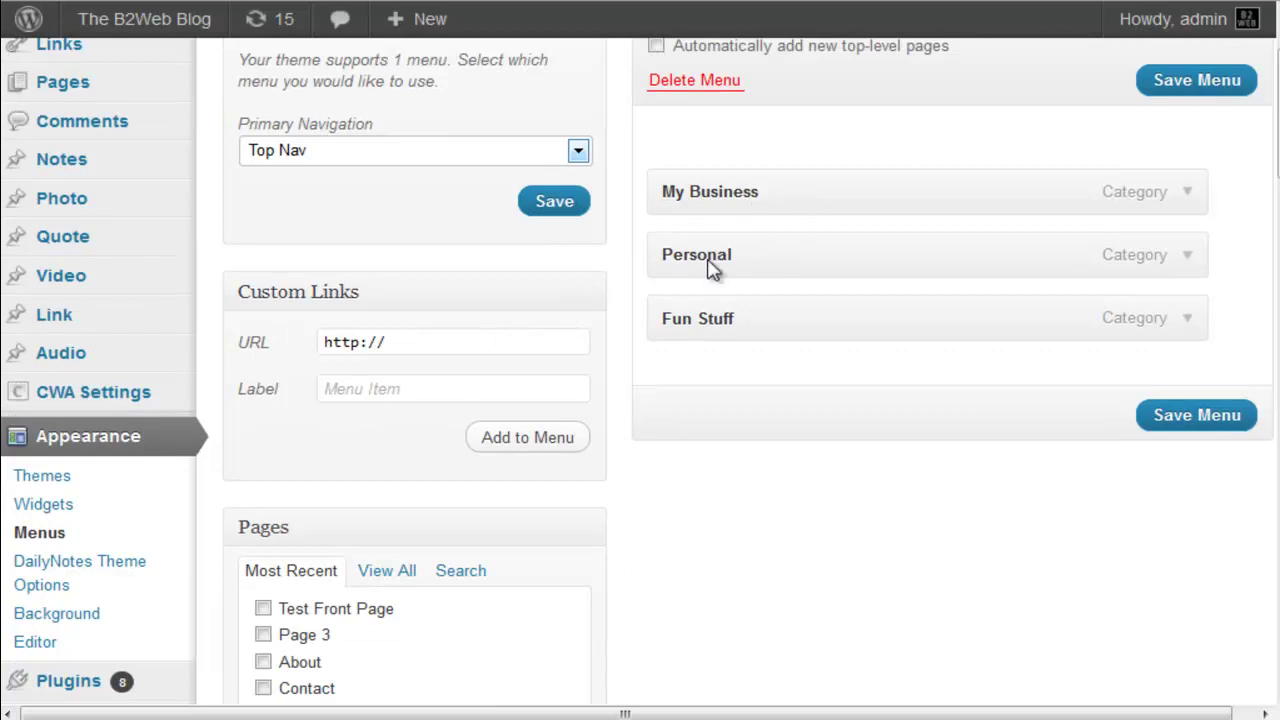
{"action": "scroll", "coordinate": [491, 277], "scroll_direction": "down", "scroll_amount": 6}
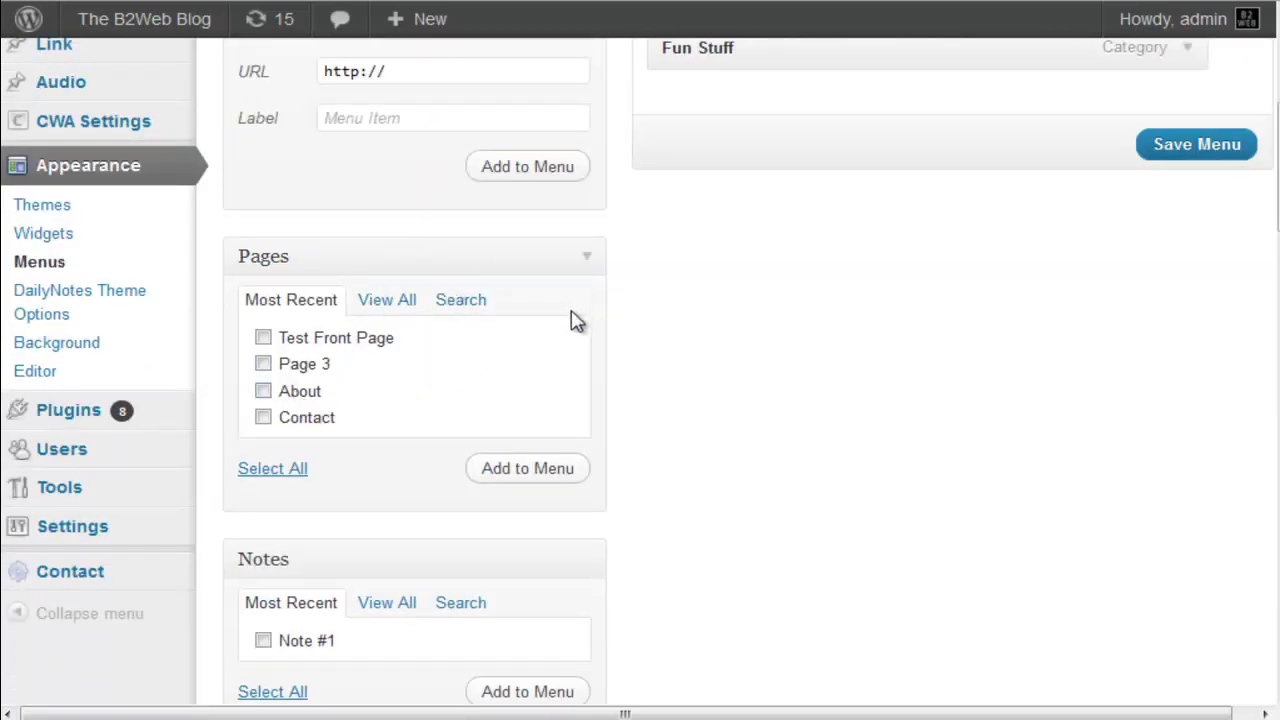
{"action": "scroll", "coordinate": [617, 331], "scroll_direction": "down", "scroll_amount": 3}
{"action": "scroll", "coordinate": [617, 326], "scroll_direction": "up", "scroll_amount": 12}
{"action": "scroll", "coordinate": [710, 411], "scroll_direction": "down", "scroll_amount": 15}
{"action": "scroll", "coordinate": [690, 328], "scroll_direction": "down", "scroll_amount": 6}
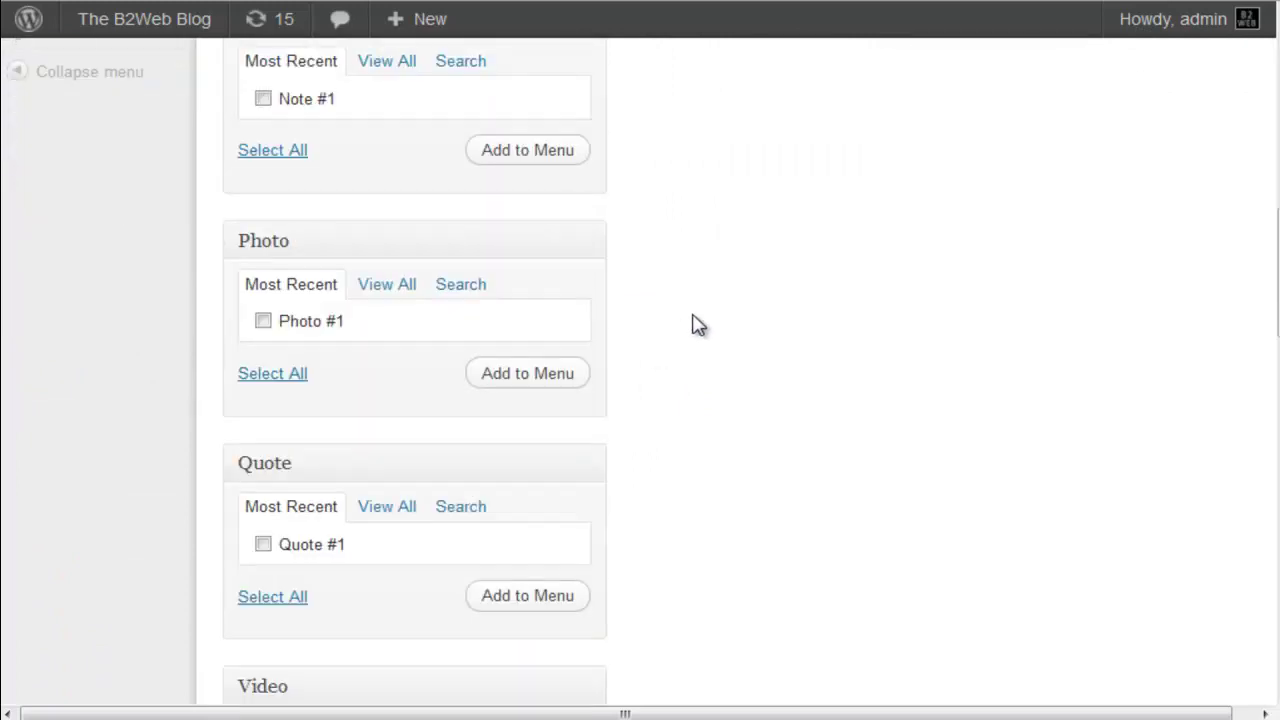
{"action": "scroll", "coordinate": [694, 323], "scroll_direction": "down", "scroll_amount": 12}
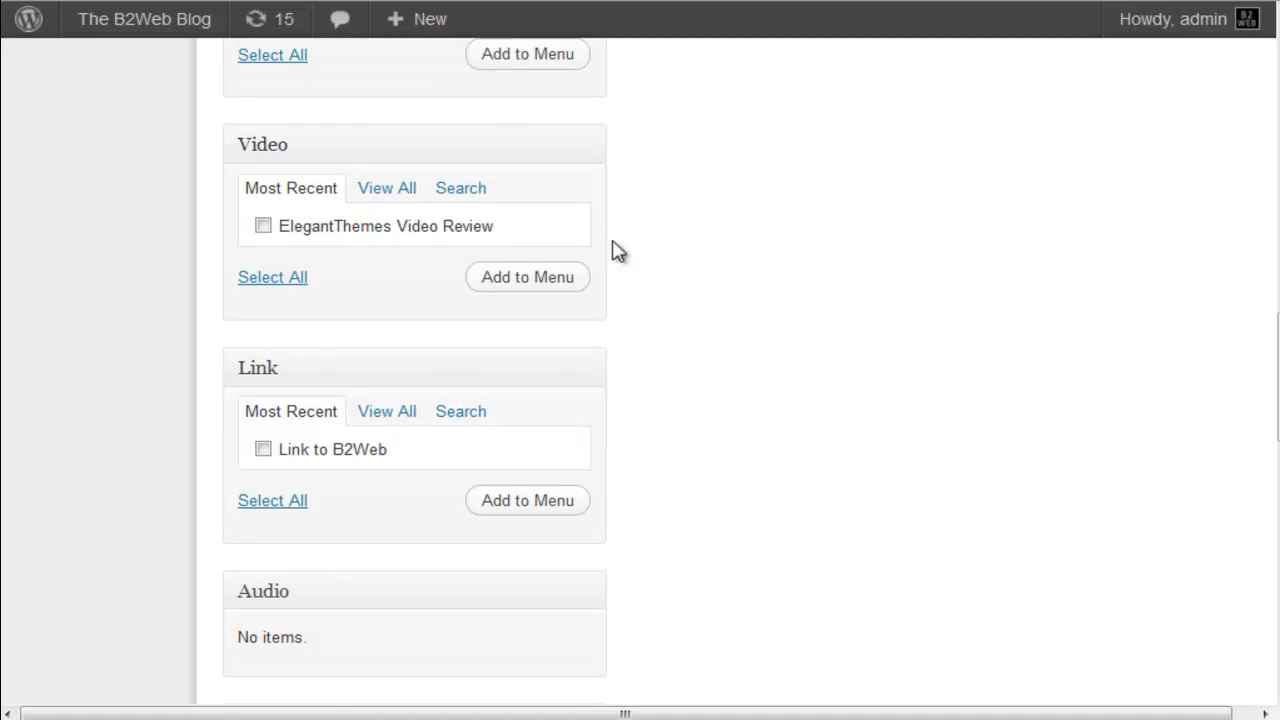
{"action": "scroll", "coordinate": [618, 250], "scroll_direction": "down", "scroll_amount": 12}
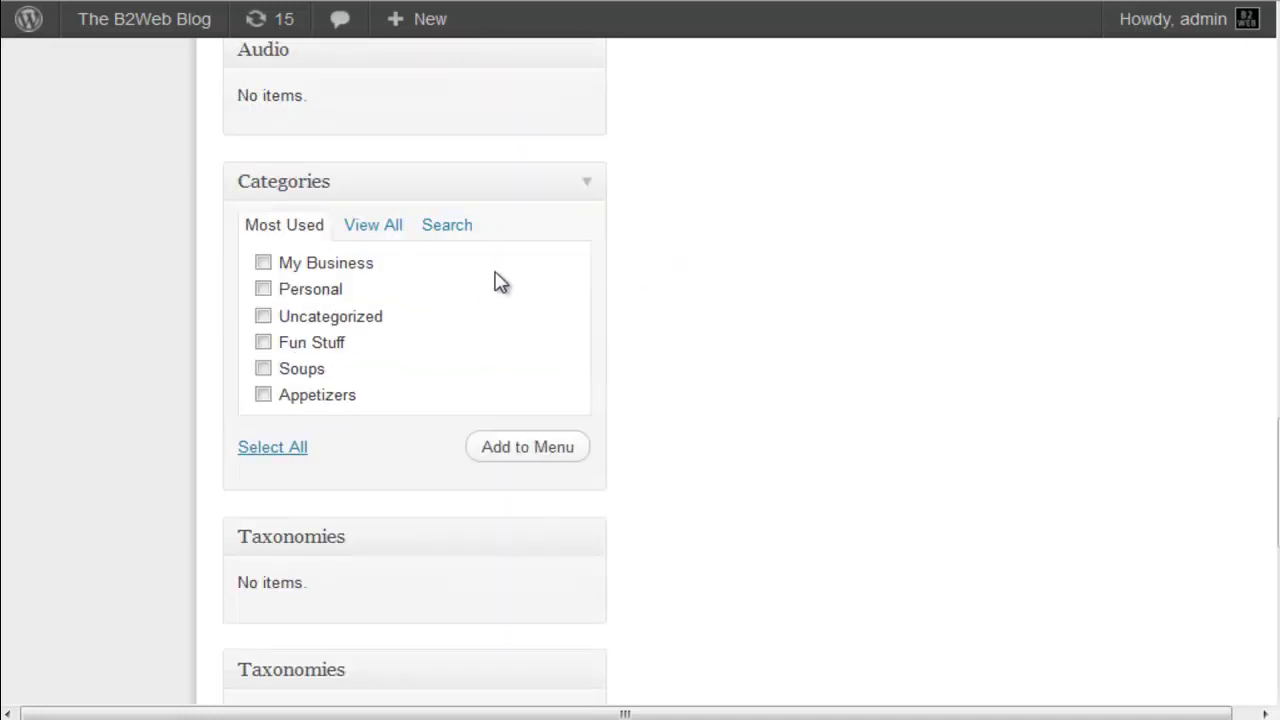
{"action": "scroll", "coordinate": [600, 284], "scroll_direction": "down", "scroll_amount": 3}
{"action": "scroll", "coordinate": [652, 280], "scroll_direction": "up", "scroll_amount": 12}
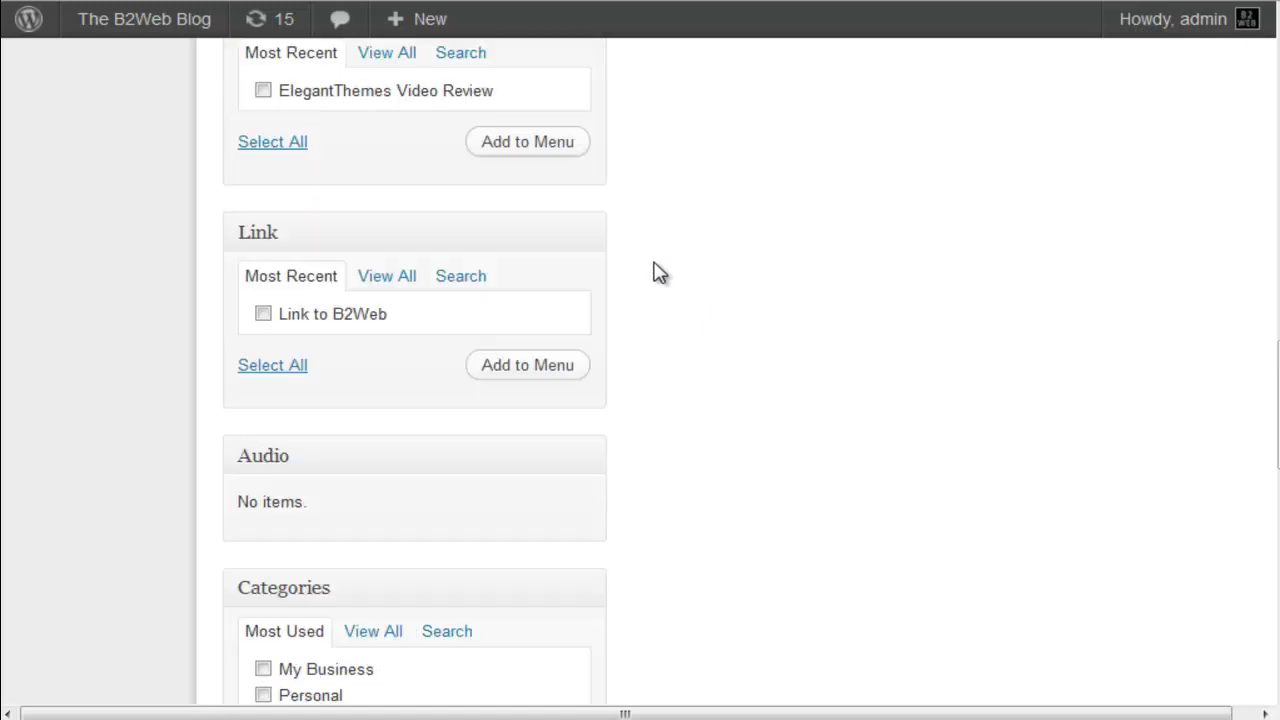
{"action": "scroll", "coordinate": [640, 285], "scroll_direction": "up", "scroll_amount": 10}
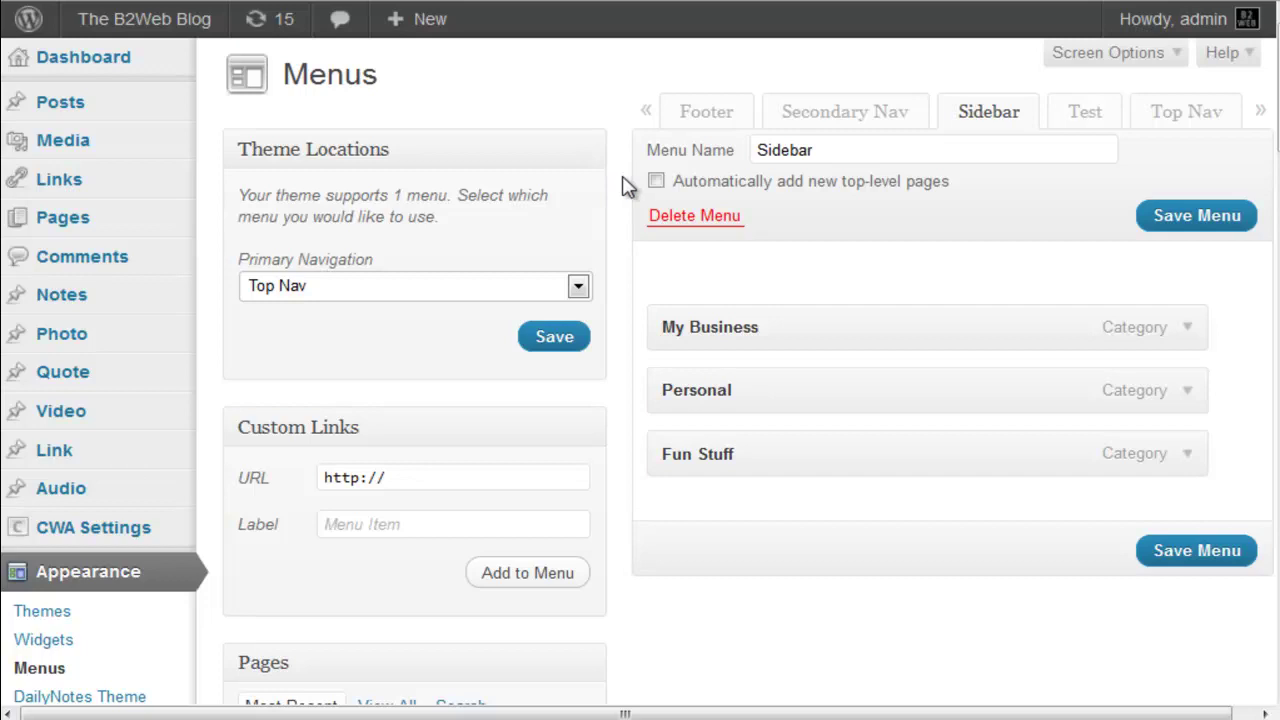
{"action": "scroll", "coordinate": [628, 187], "scroll_direction": "down", "scroll_amount": 5}
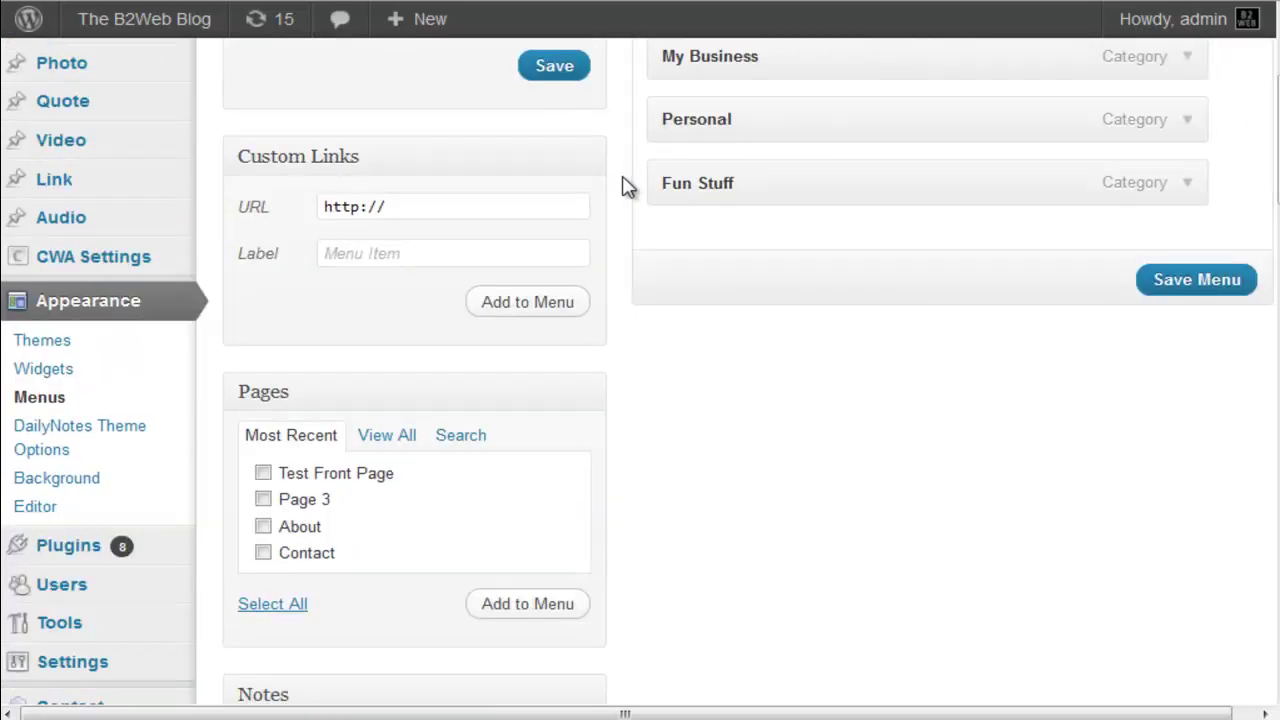
- On the Widgets screen, keep the Sidebar's Custom Menu widget showing the Sidebar menu
{"action": "left_click", "coordinate": [44, 370]}
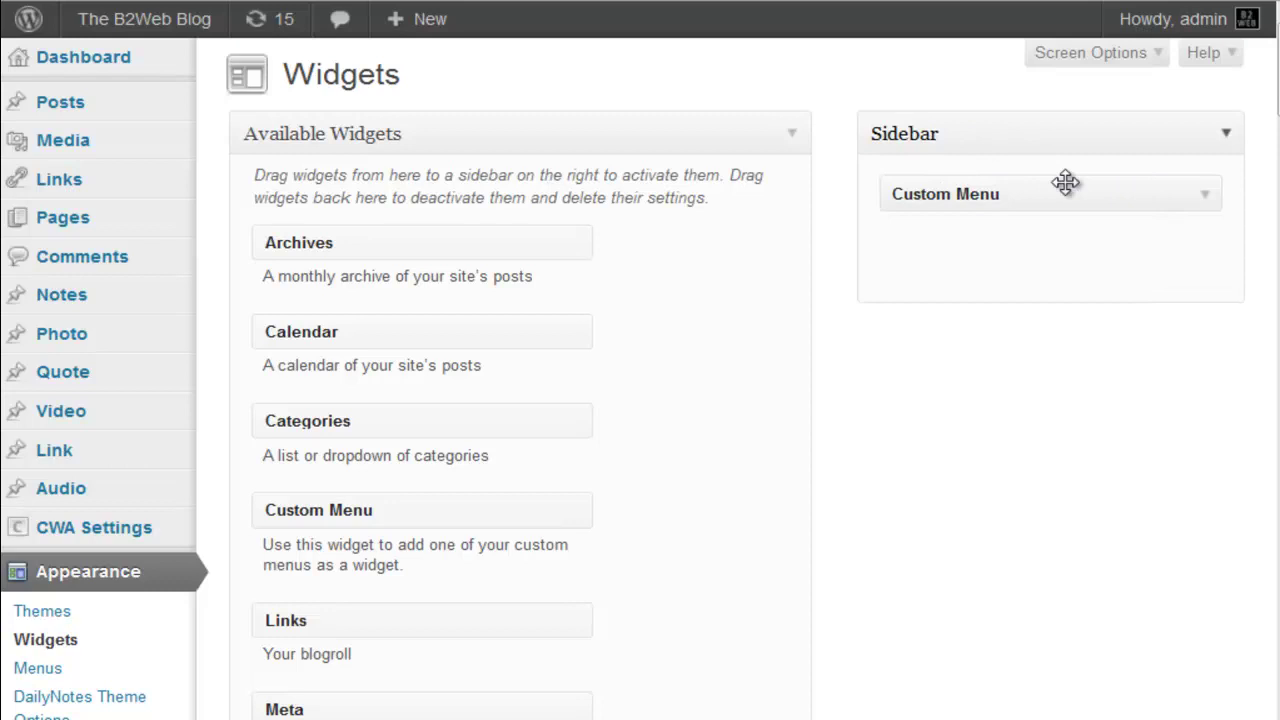
{"action": "left_click_drag", "start_coordinate": [1149, 194], "coordinate": [1105, 218]}
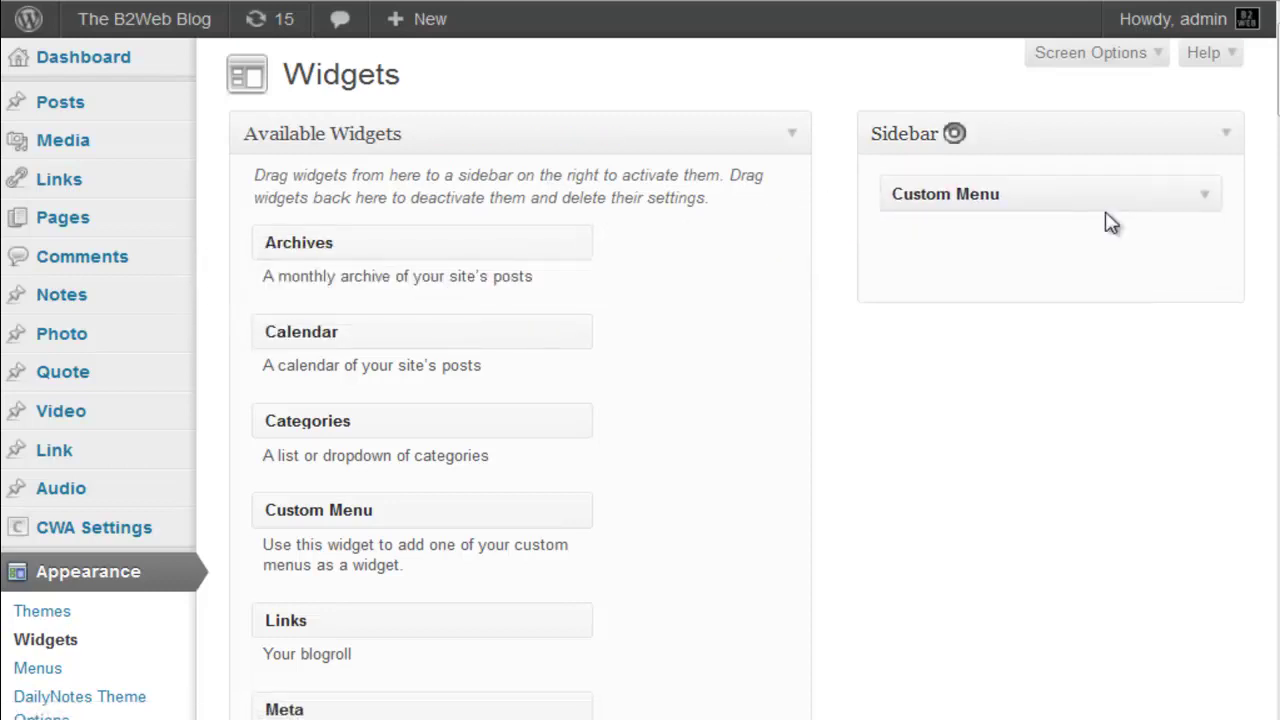
{"action": "left_click", "coordinate": [1205, 197]}
{"action": "left_click", "coordinate": [1048, 262]}
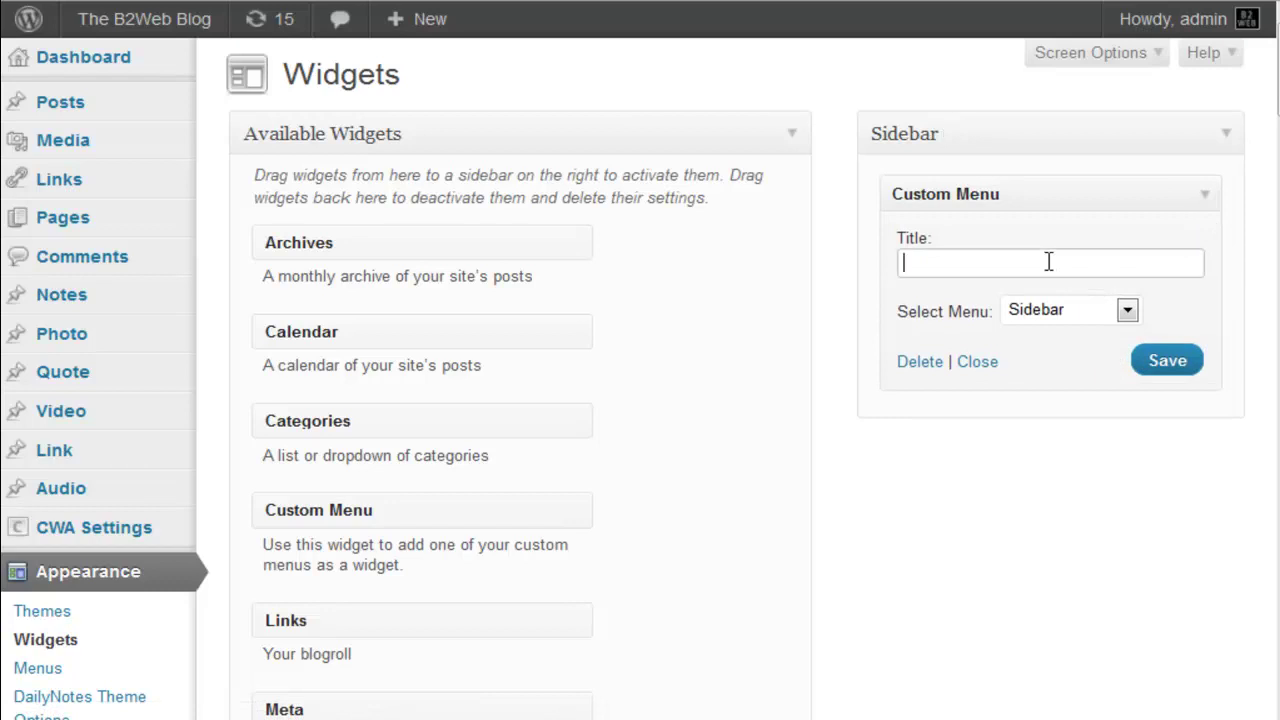
{"action": "left_click", "coordinate": [1122, 313]}
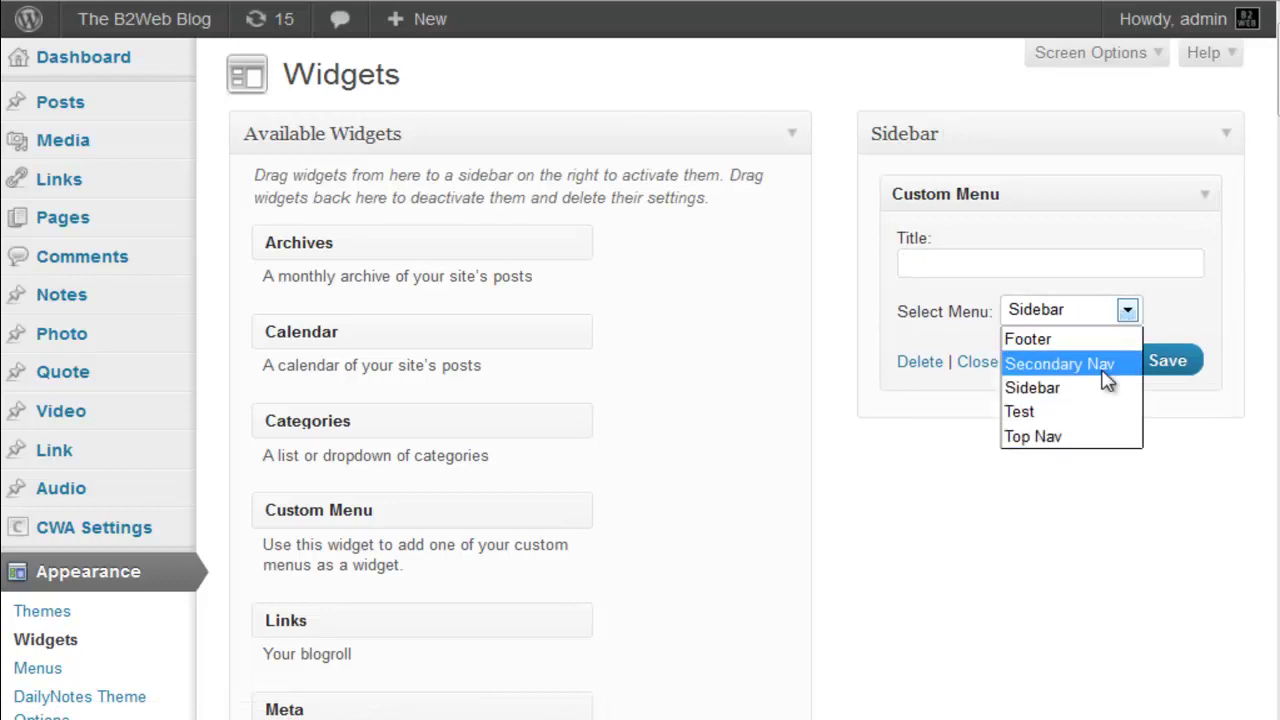
{"action": "left_click", "coordinate": [1128, 311]}
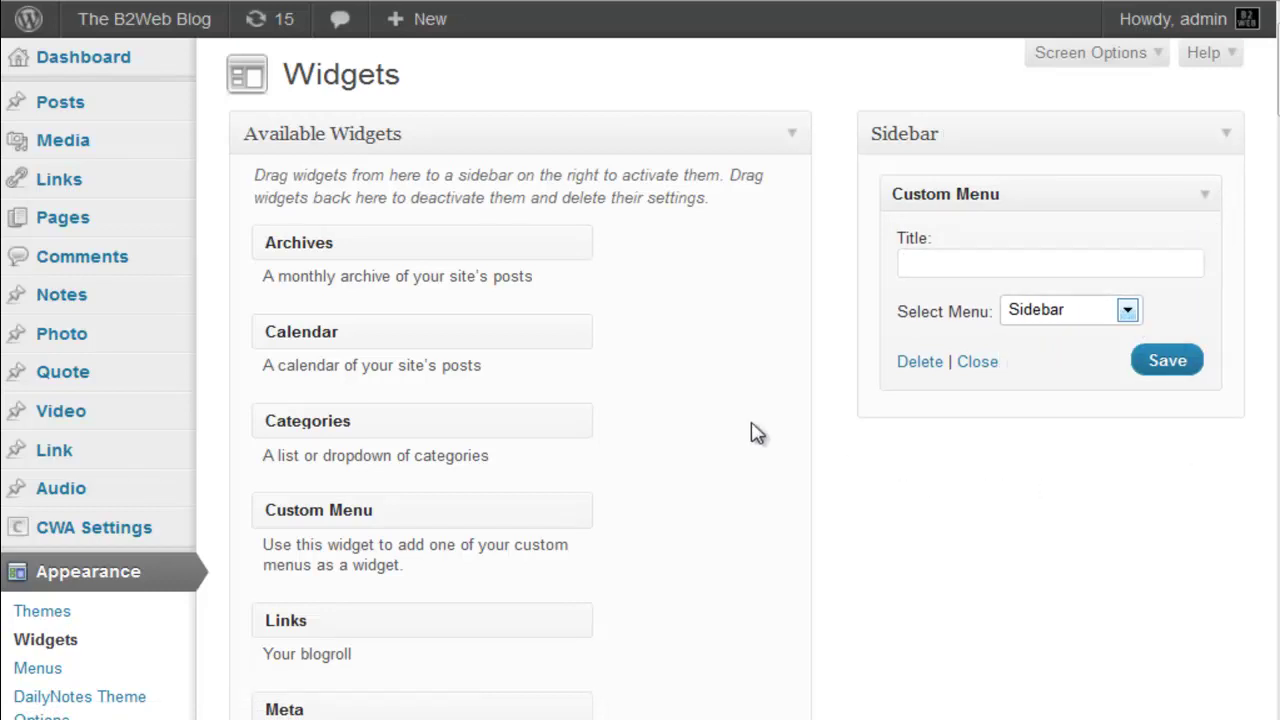
{"action": "scroll", "coordinate": [670, 415], "scroll_direction": "down", "scroll_amount": 5}
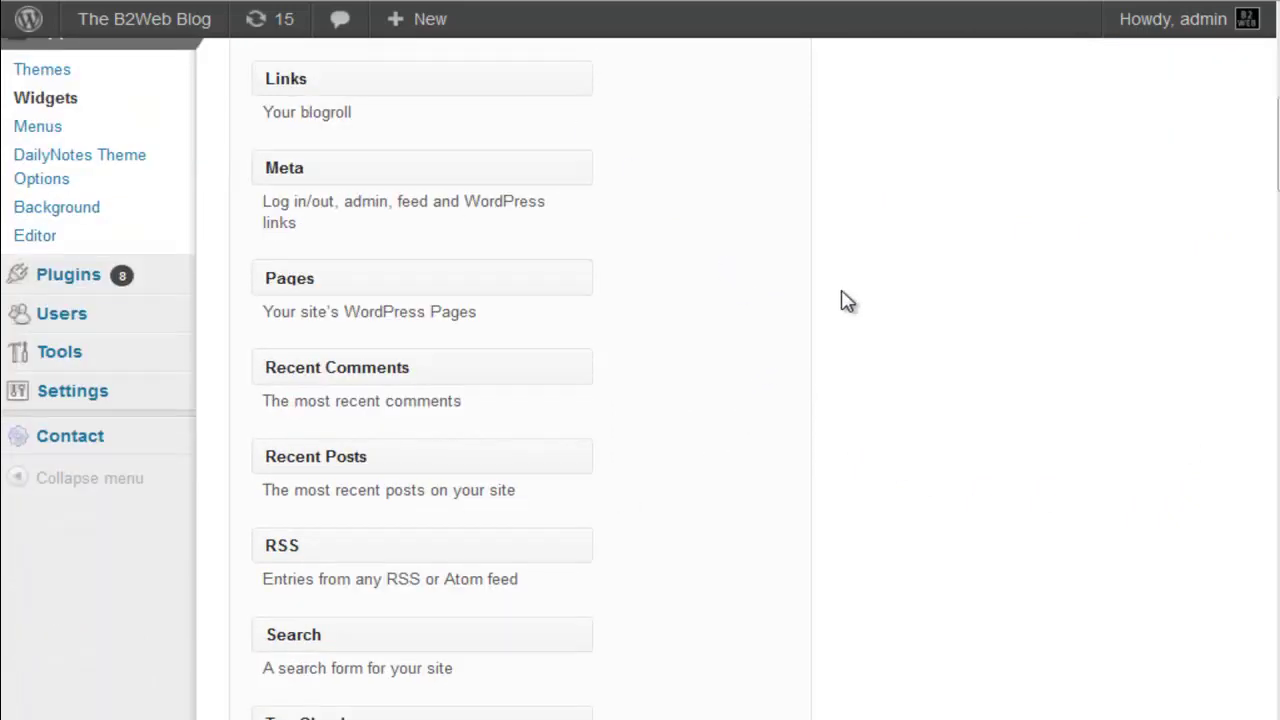
{"action": "scroll", "coordinate": [709, 343], "scroll_direction": "down", "scroll_amount": 3}
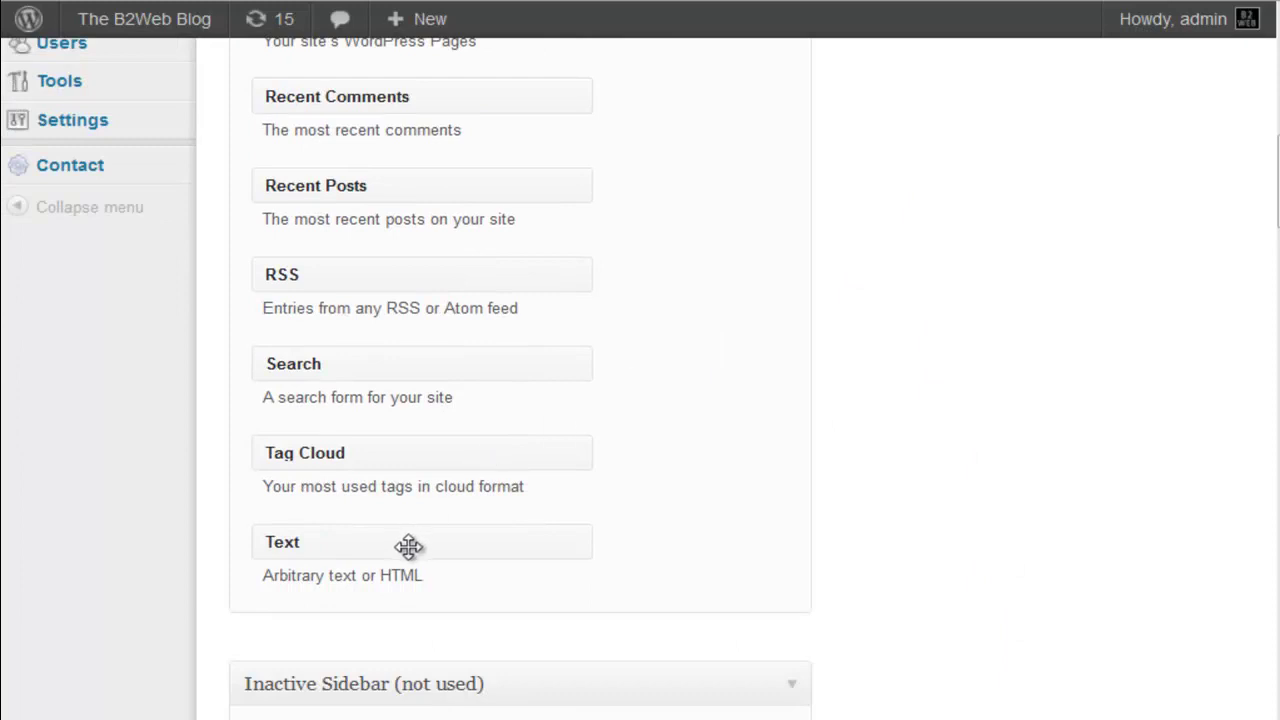
{"action": "scroll", "coordinate": [800, 458], "scroll_direction": "up", "scroll_amount": 8}
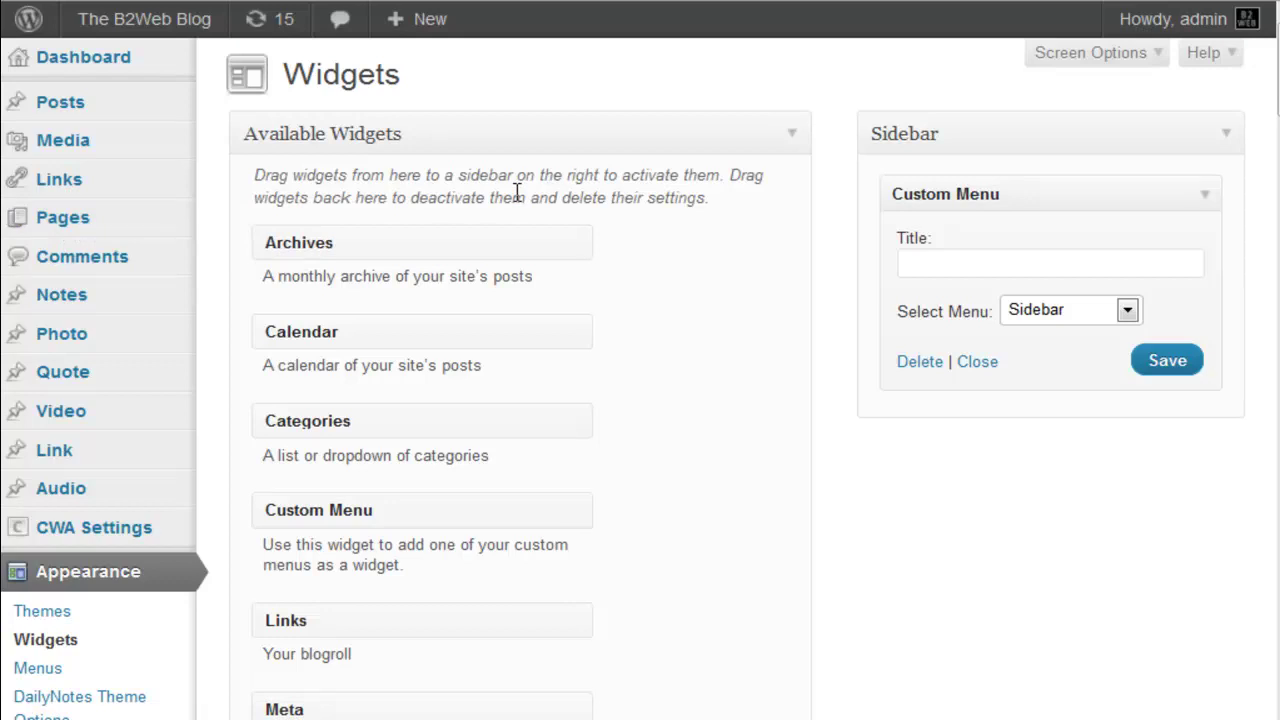
{"action": "mouse_move", "coordinate": [74, 298]}
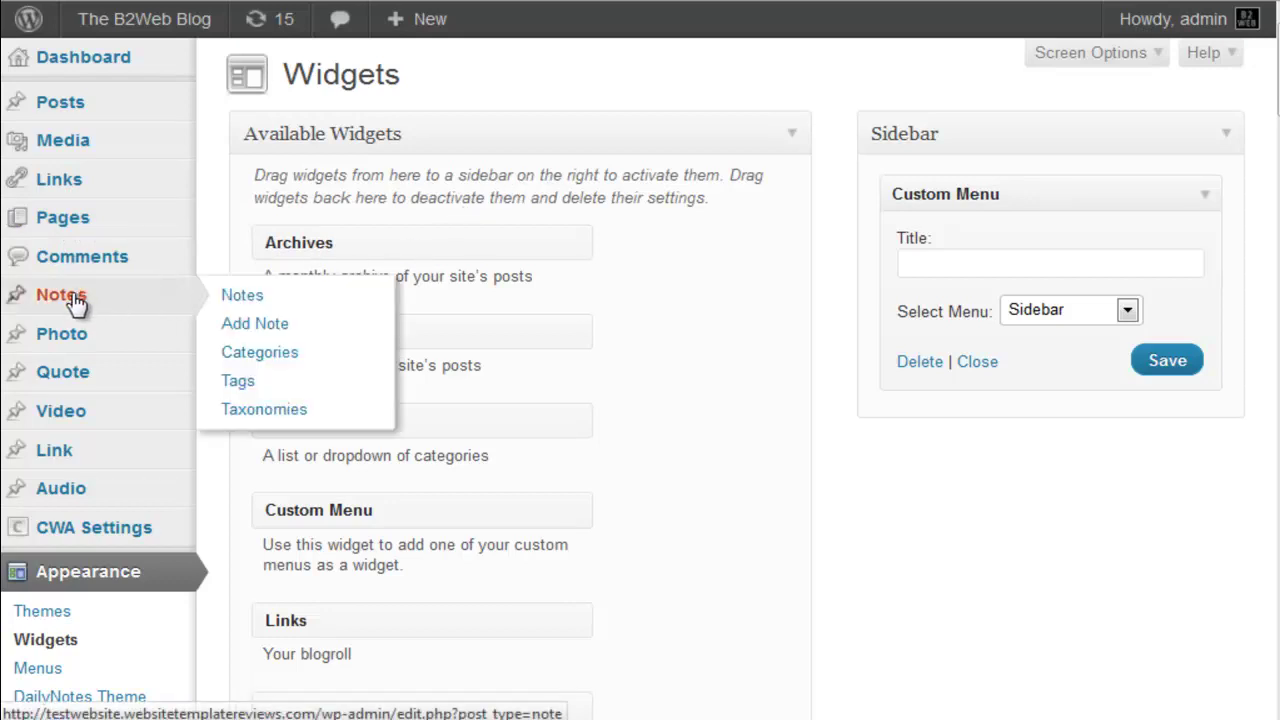
{"action": "mouse_move", "coordinate": [76, 416]}
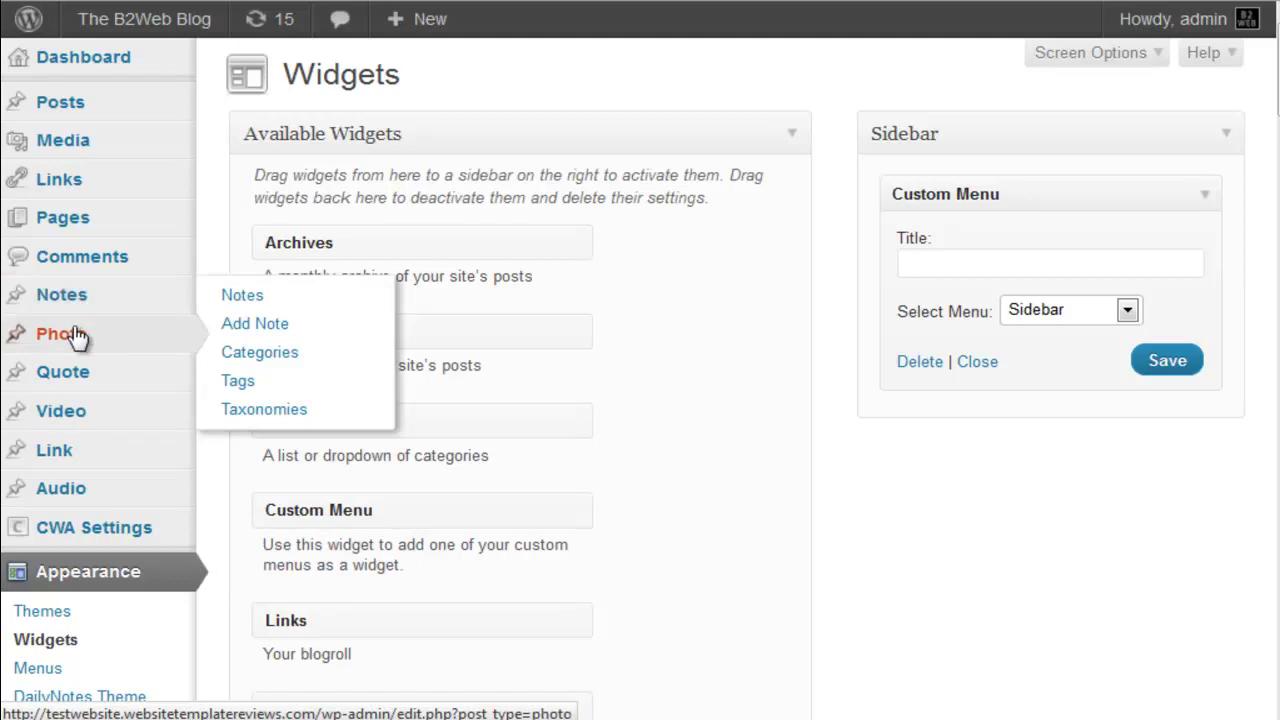
- In a new Add Photo entry, upload B2WebLogo3 as the featured image and save all changes
{"action": "mouse_move", "coordinate": [76, 340]}
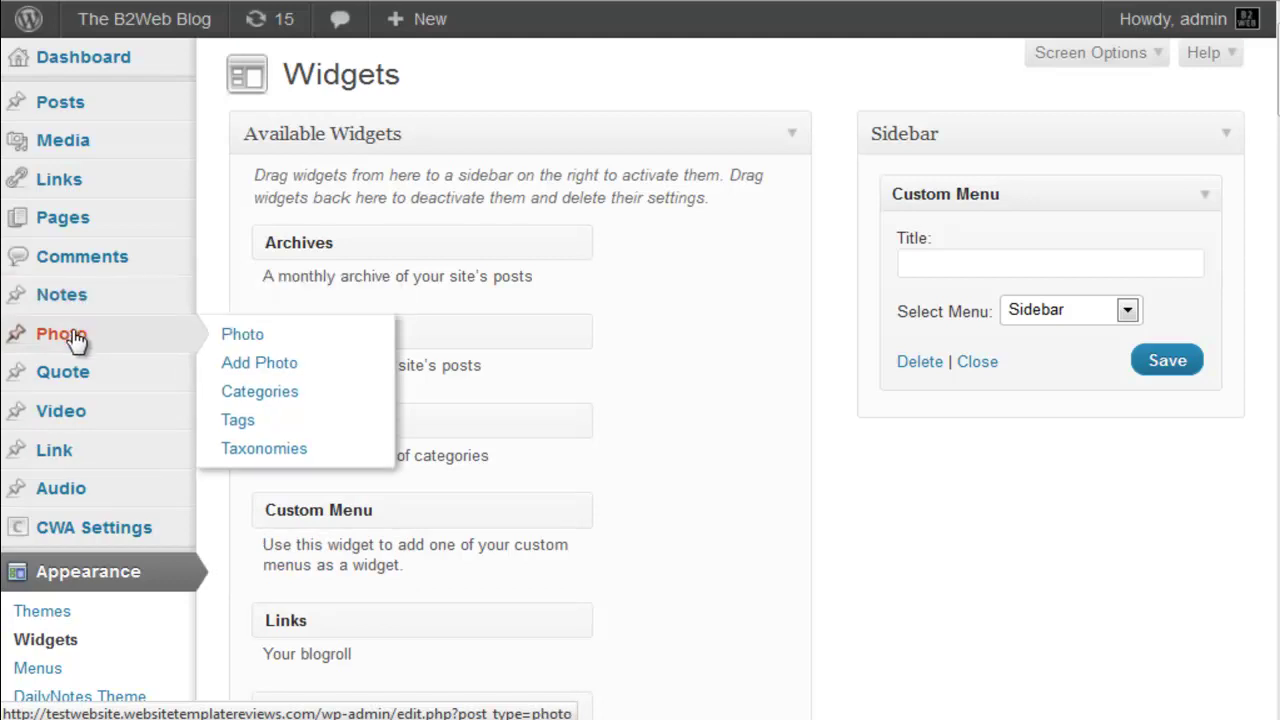
{"action": "left_click", "coordinate": [246, 366]}
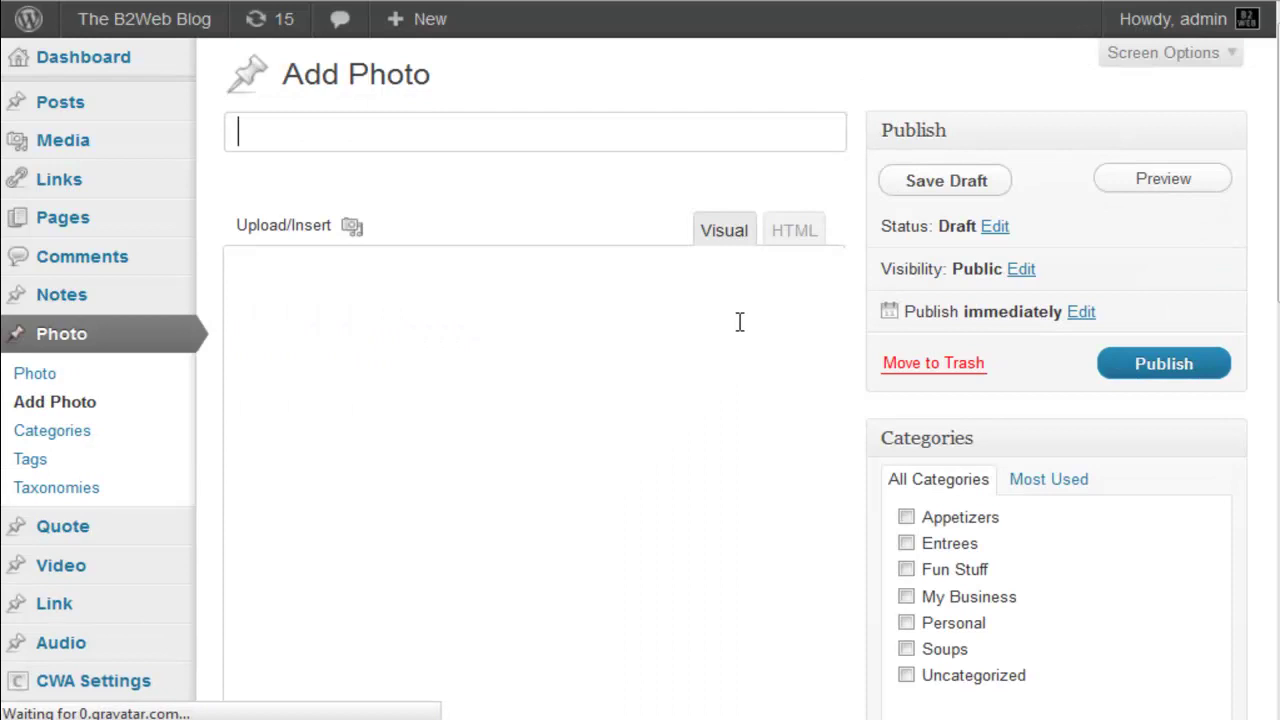
{"action": "left_click", "coordinate": [353, 226]}
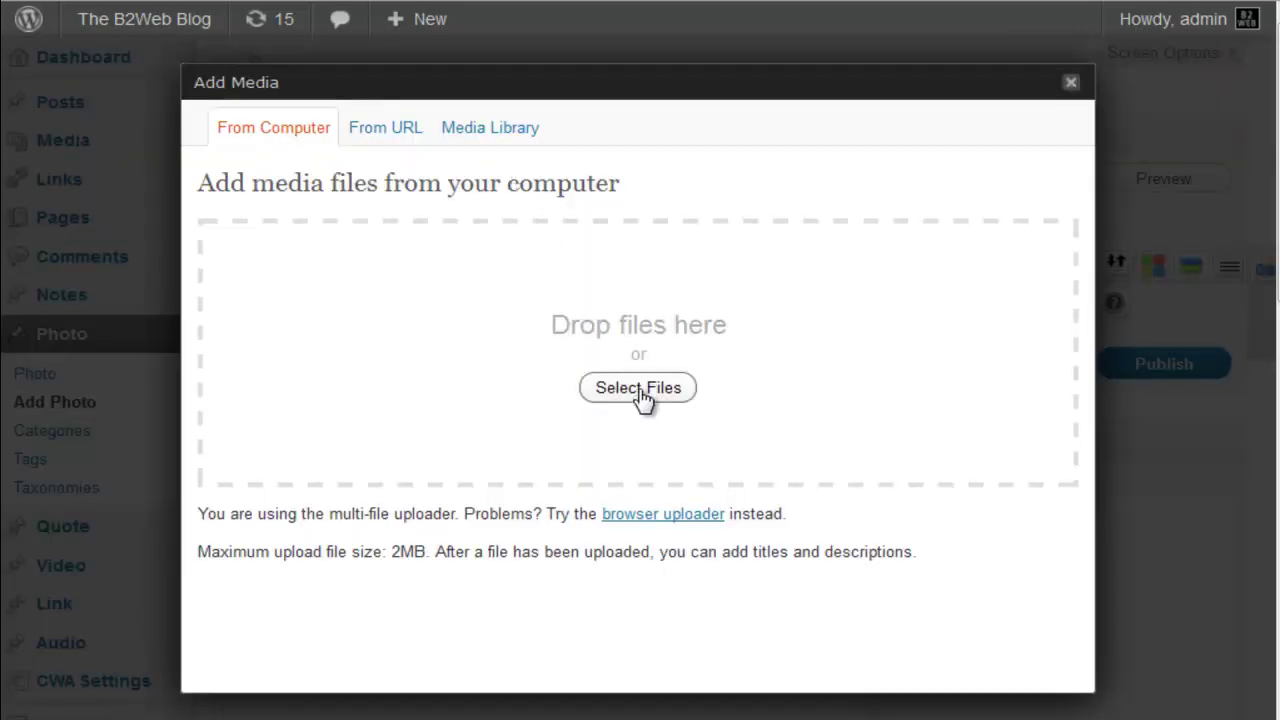
{"action": "left_click", "coordinate": [640, 390]}
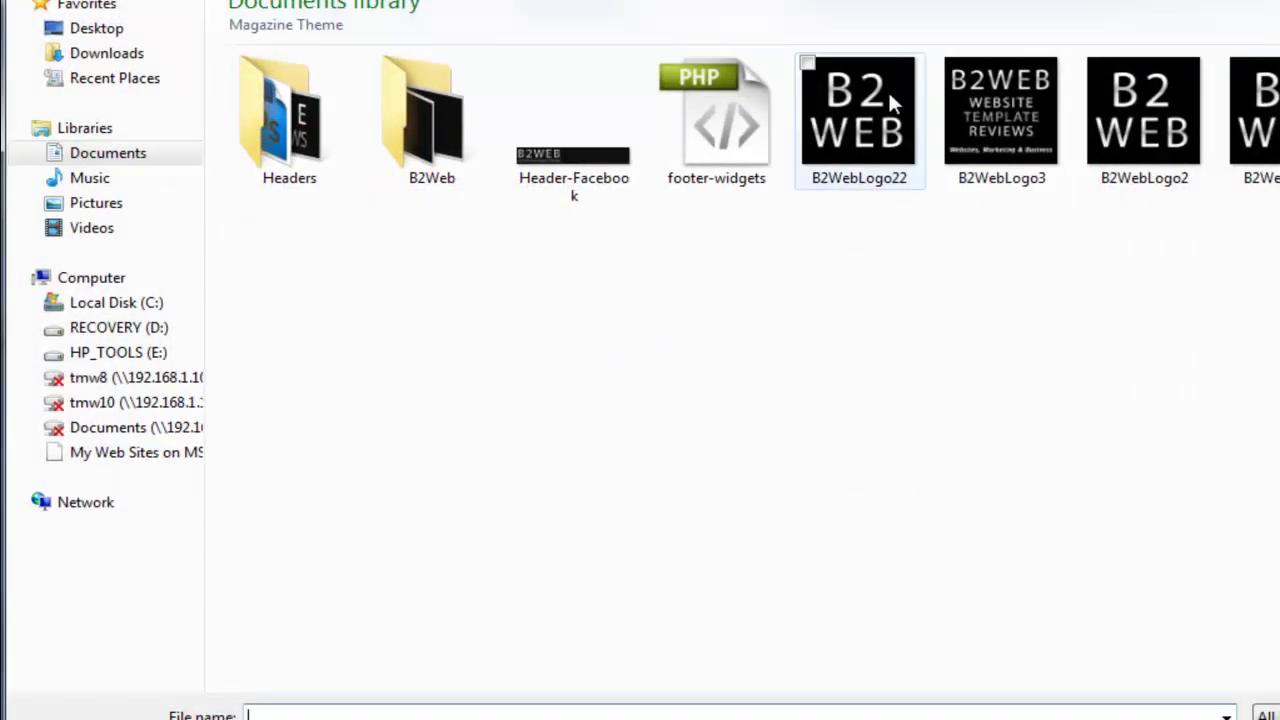
{"action": "double_click", "coordinate": [972, 98]}
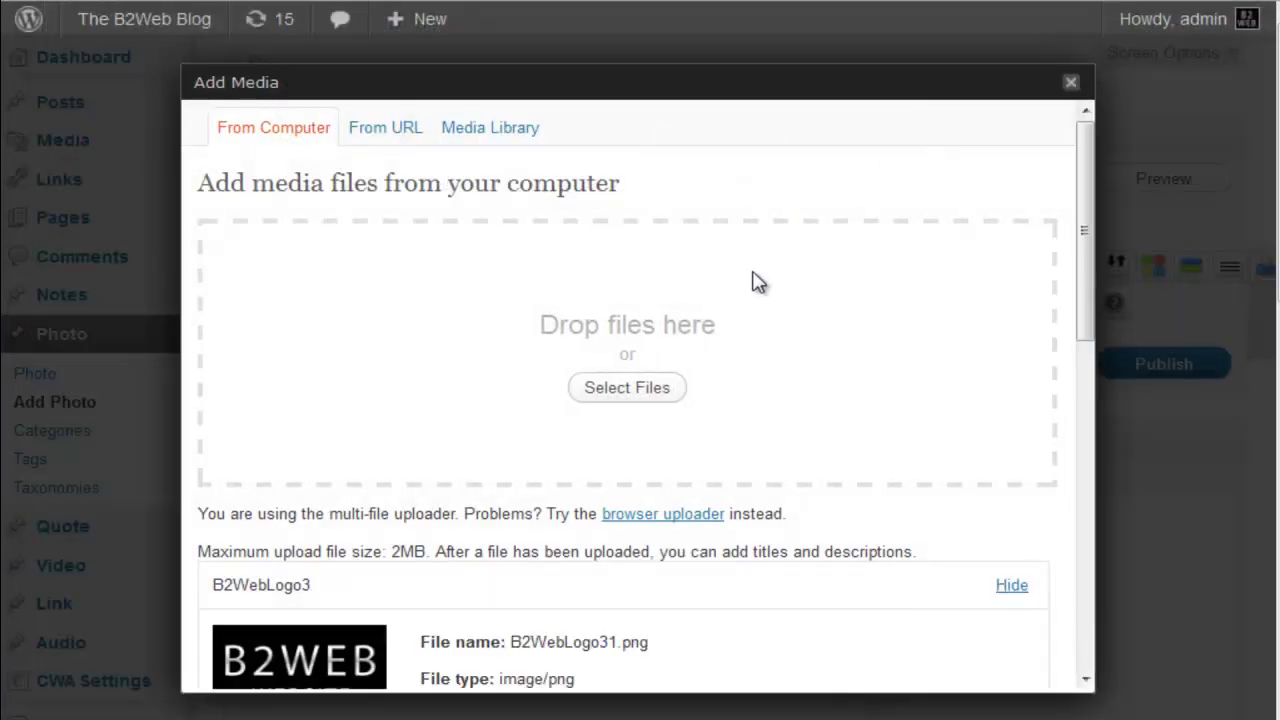
{"action": "scroll", "coordinate": [757, 282], "scroll_direction": "down", "scroll_amount": 4}
{"action": "scroll", "coordinate": [757, 282], "scroll_direction": "down", "scroll_amount": 5}
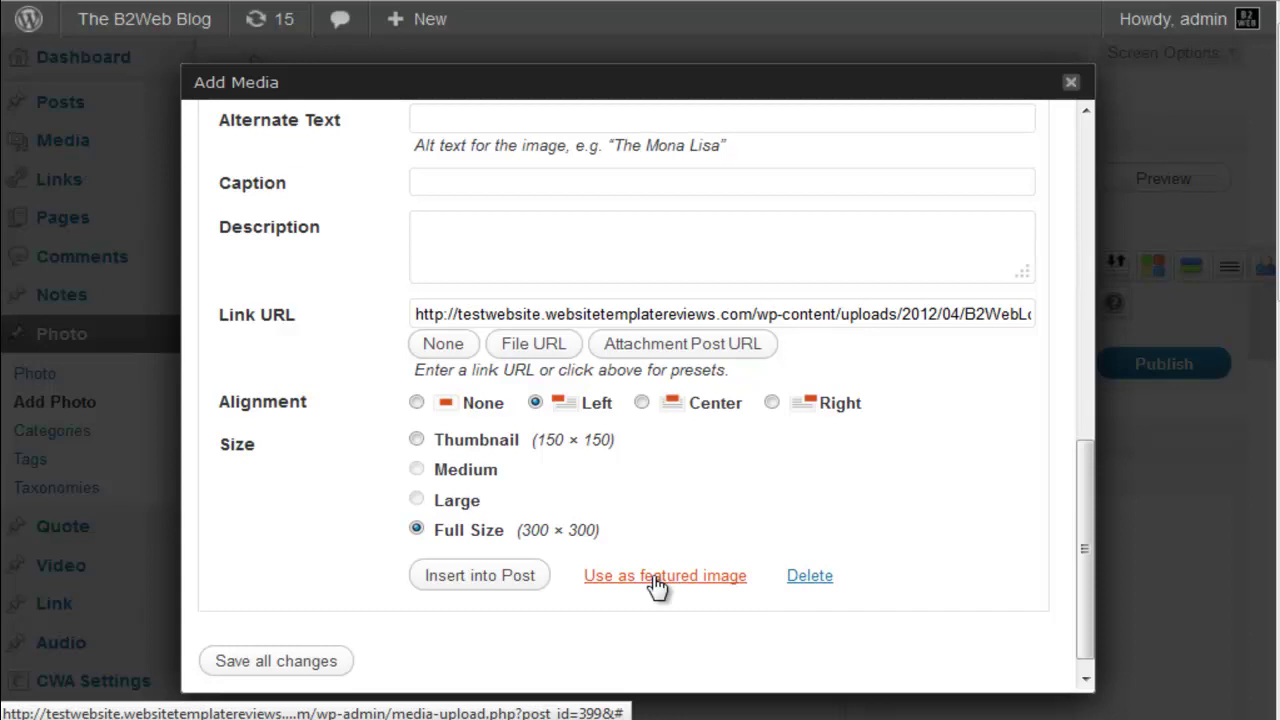
{"action": "left_click", "coordinate": [648, 580]}
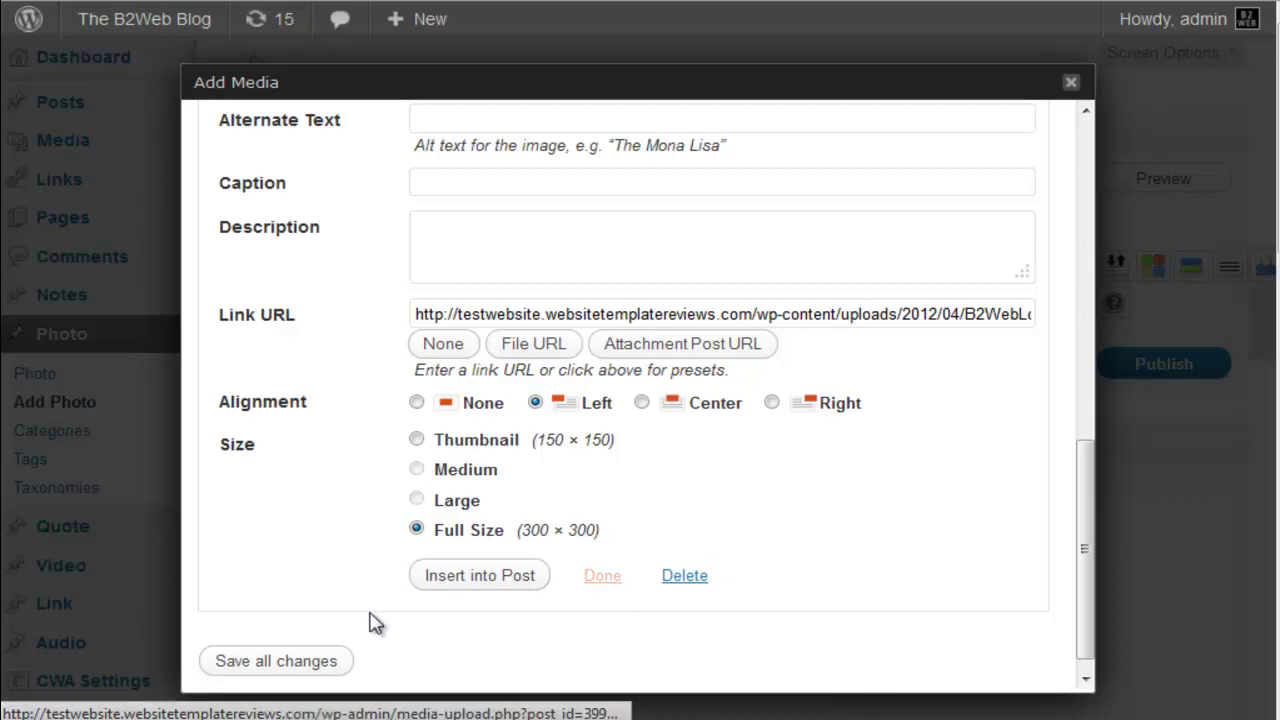
{"action": "left_click", "coordinate": [323, 661]}
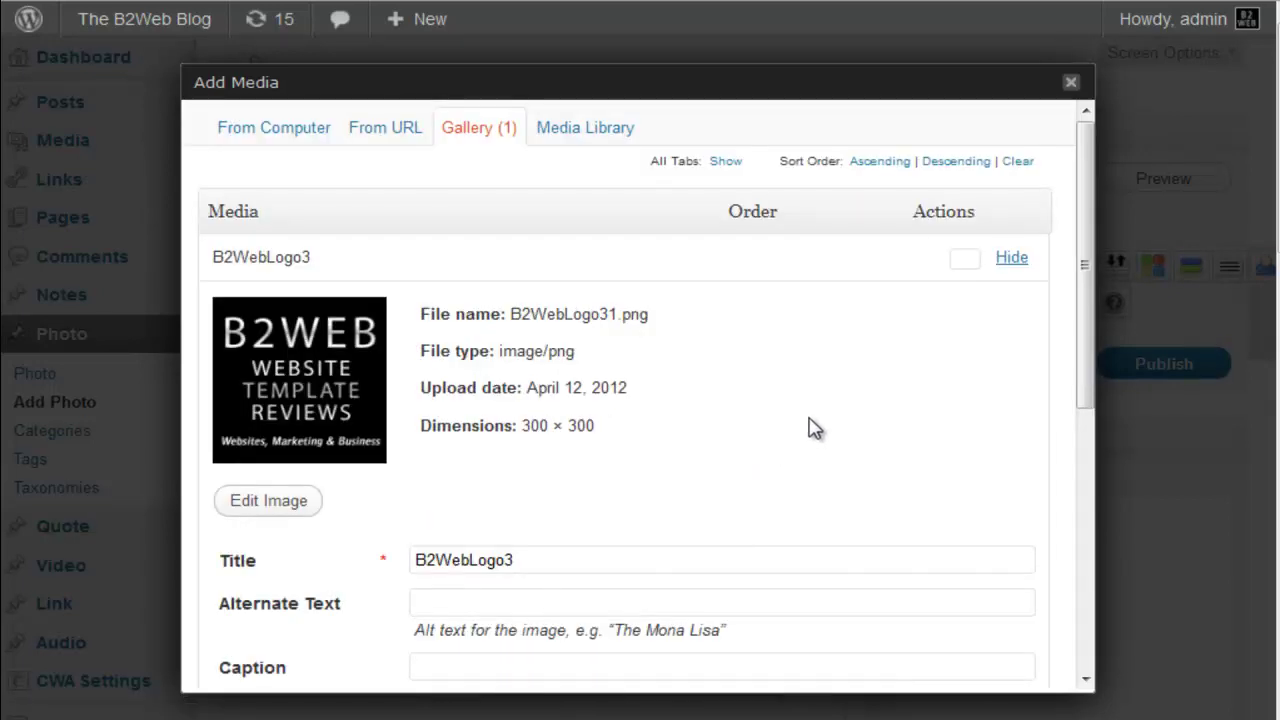
- Close the media window and start a new Add Quote entry
{"action": "left_click", "coordinate": [1070, 82]}
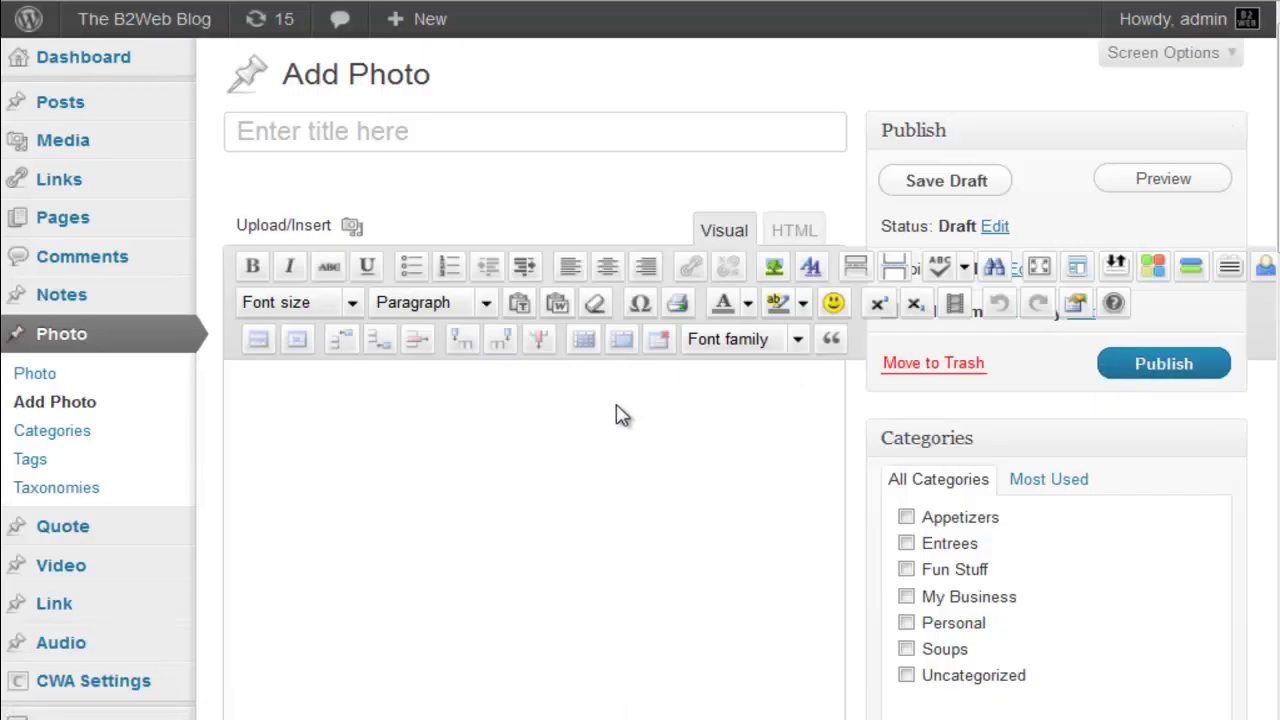
{"action": "scroll", "coordinate": [620, 415], "scroll_direction": "down", "scroll_amount": 2}
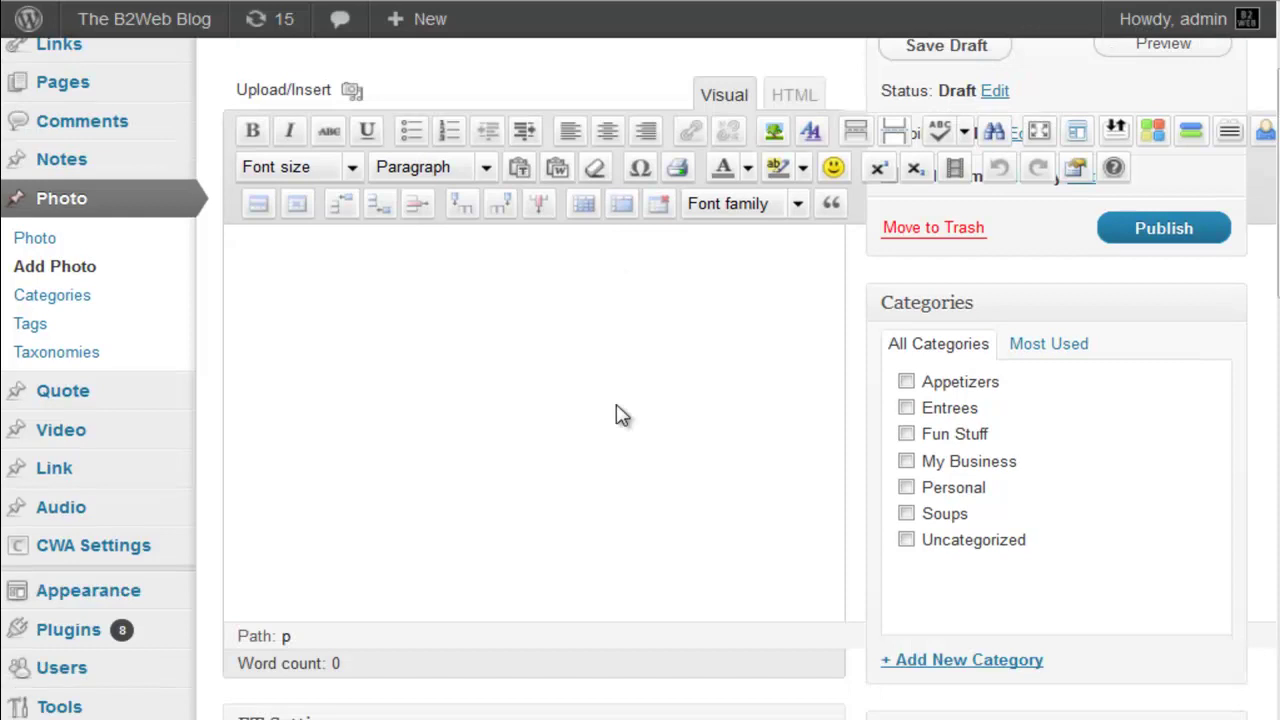
{"action": "mouse_move", "coordinate": [129, 398]}
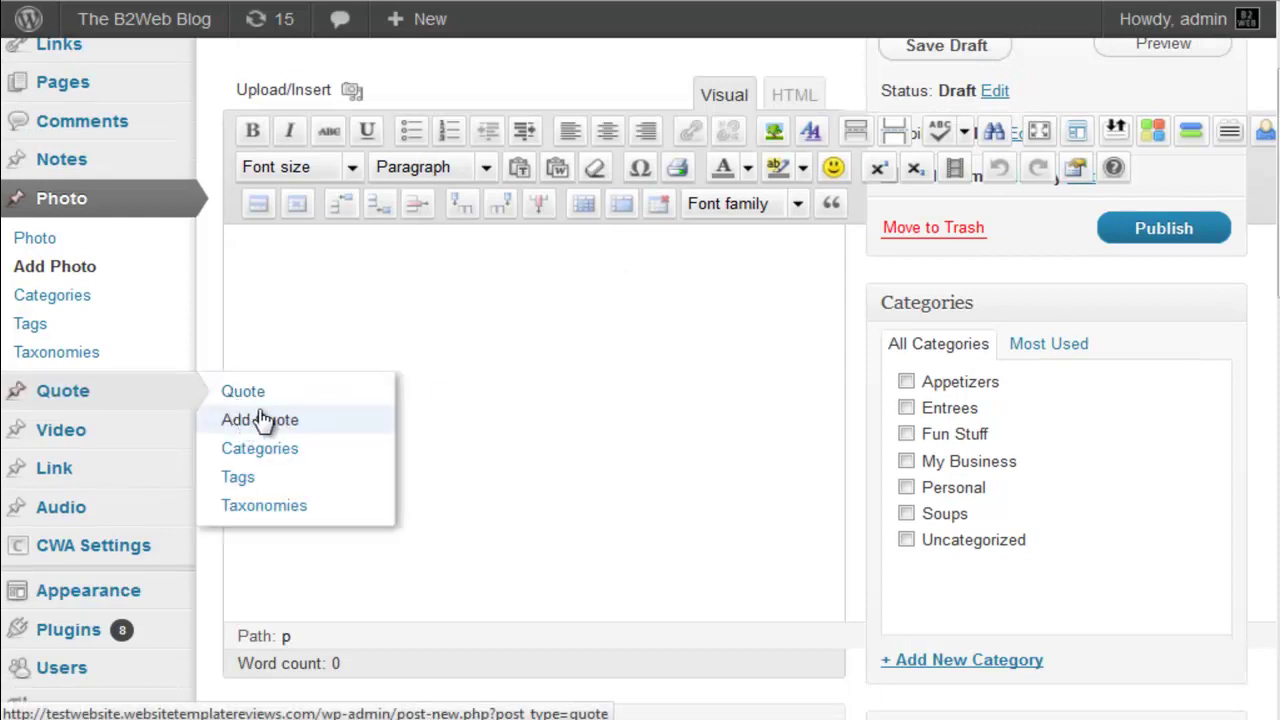
{"action": "left_click", "coordinate": [240, 420]}
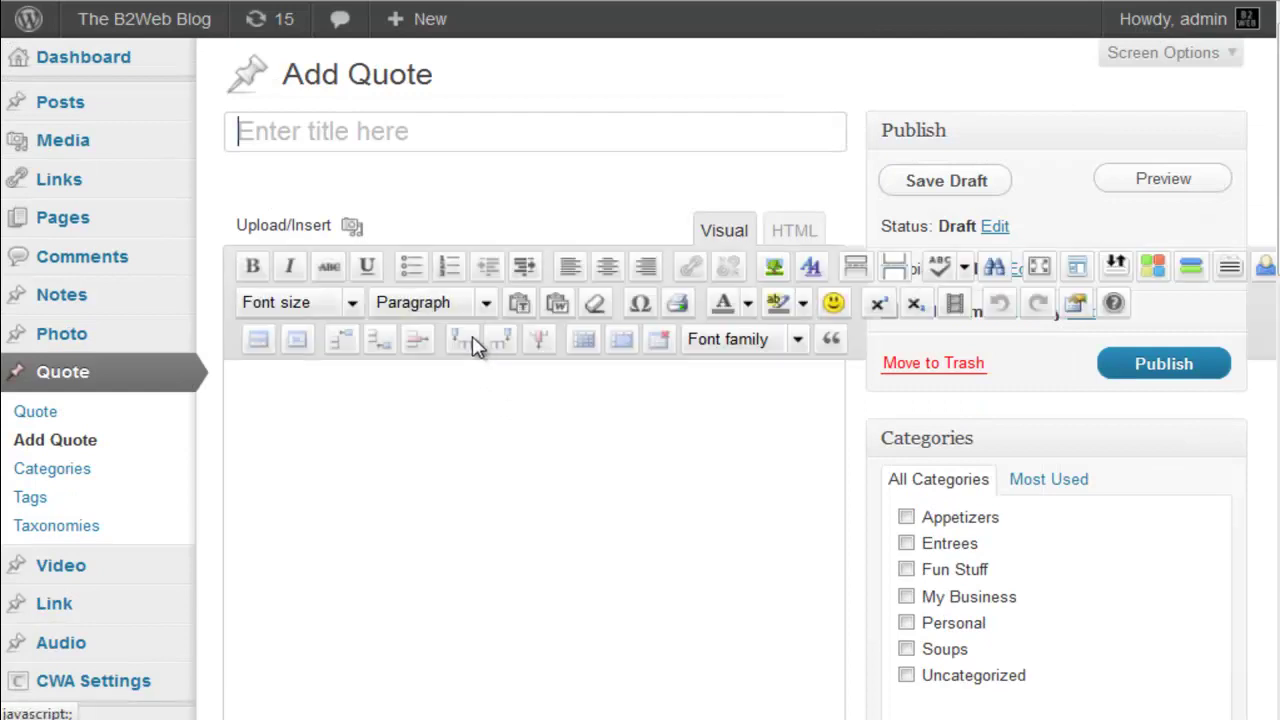
- Put the cursor in the quote's title, then in the ET Settings Quote Text box
{"action": "left_click", "coordinate": [391, 133]}
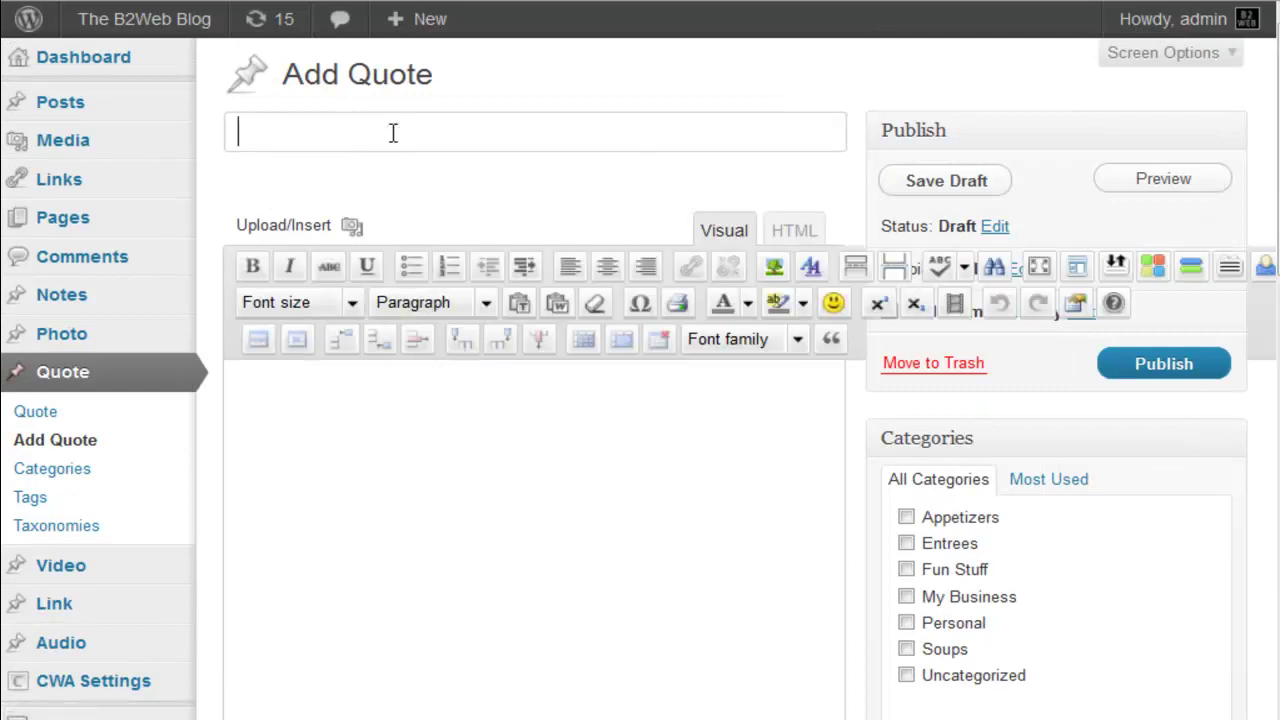
{"action": "scroll", "coordinate": [400, 189], "scroll_direction": "down", "scroll_amount": 4}
{"action": "left_click", "coordinate": [362, 523]}
{"action": "scroll", "coordinate": [362, 523], "scroll_direction": "down", "scroll_amount": 1}
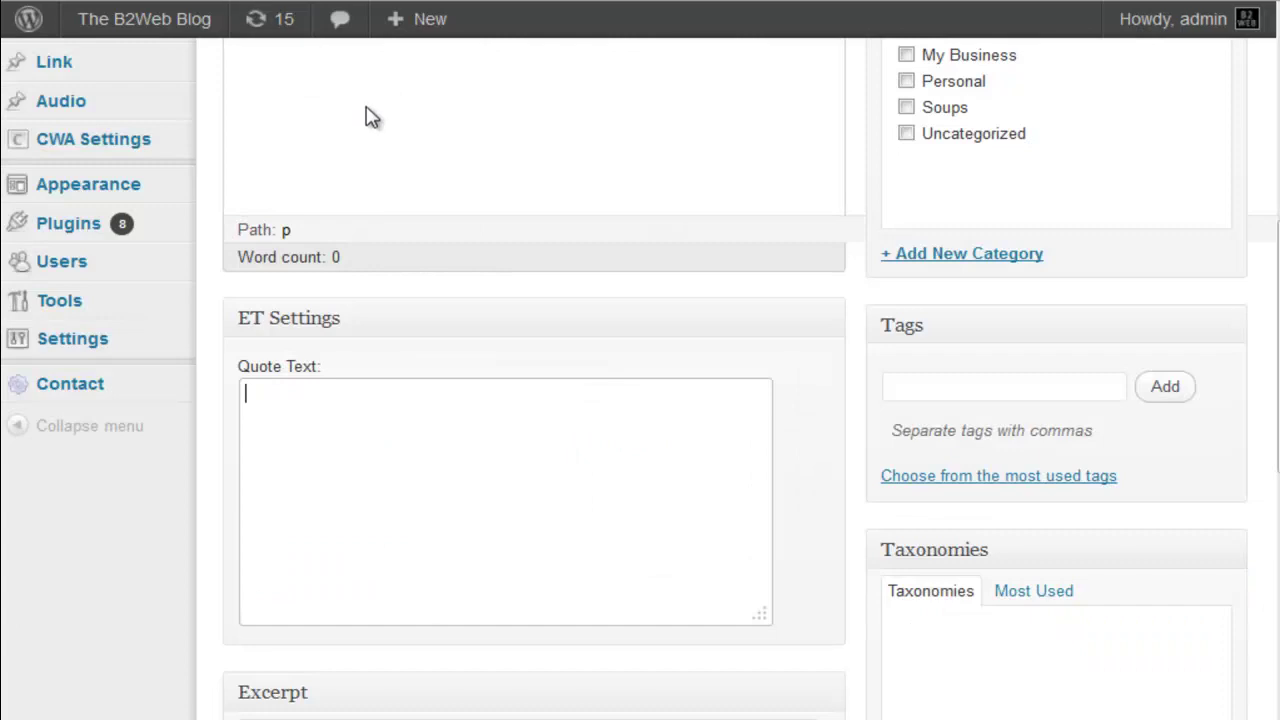
{"action": "scroll", "coordinate": [366, 118], "scroll_direction": "down", "scroll_amount": 2}
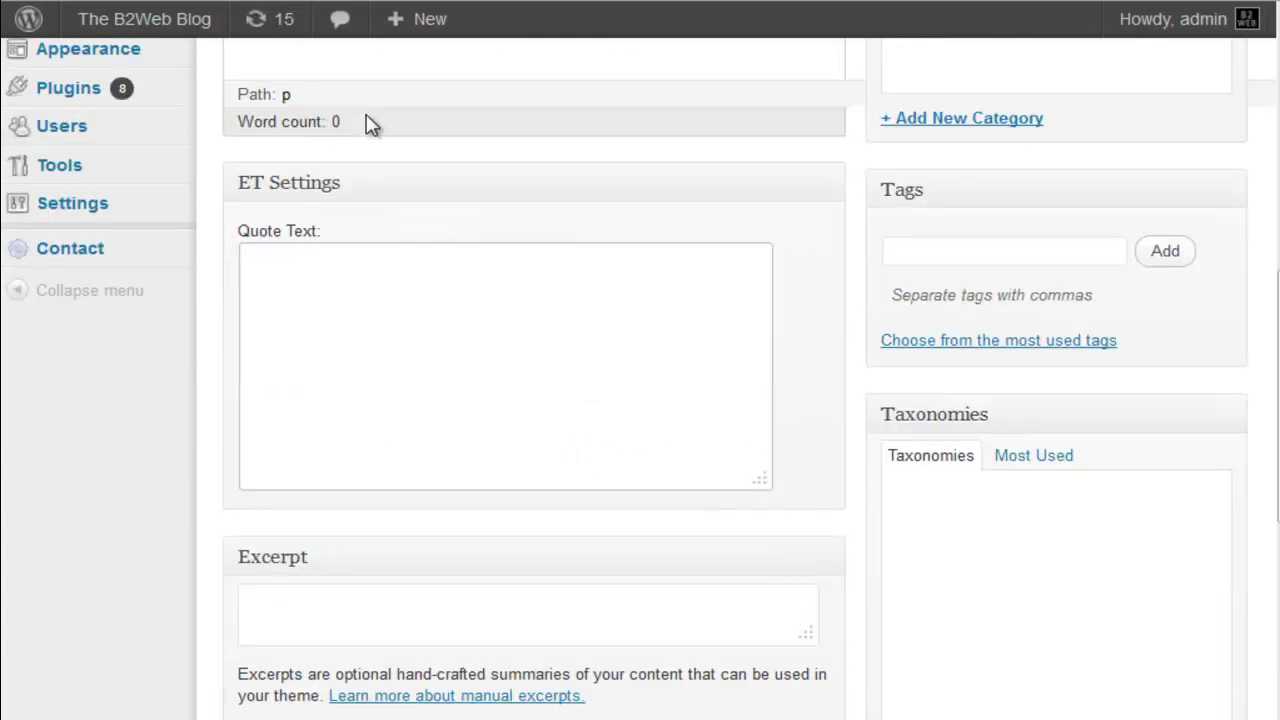
{"action": "scroll", "coordinate": [362, 125], "scroll_direction": "up", "scroll_amount": 3}
- Start an Add Video entry and place the cursor in the empty Video Embed Code box
{"action": "mouse_move", "coordinate": [40, 165]}
{"action": "left_click", "coordinate": [262, 200]}
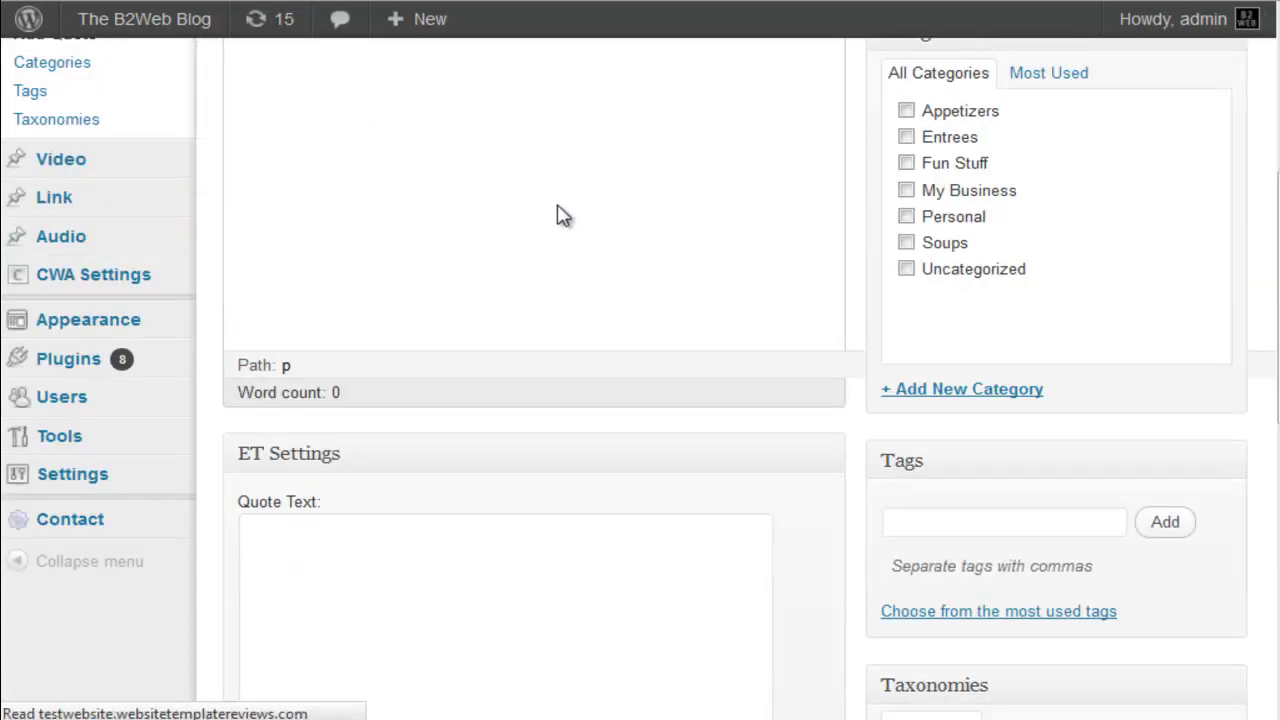
{"action": "scroll", "coordinate": [734, 266], "scroll_direction": "down", "scroll_amount": 3}
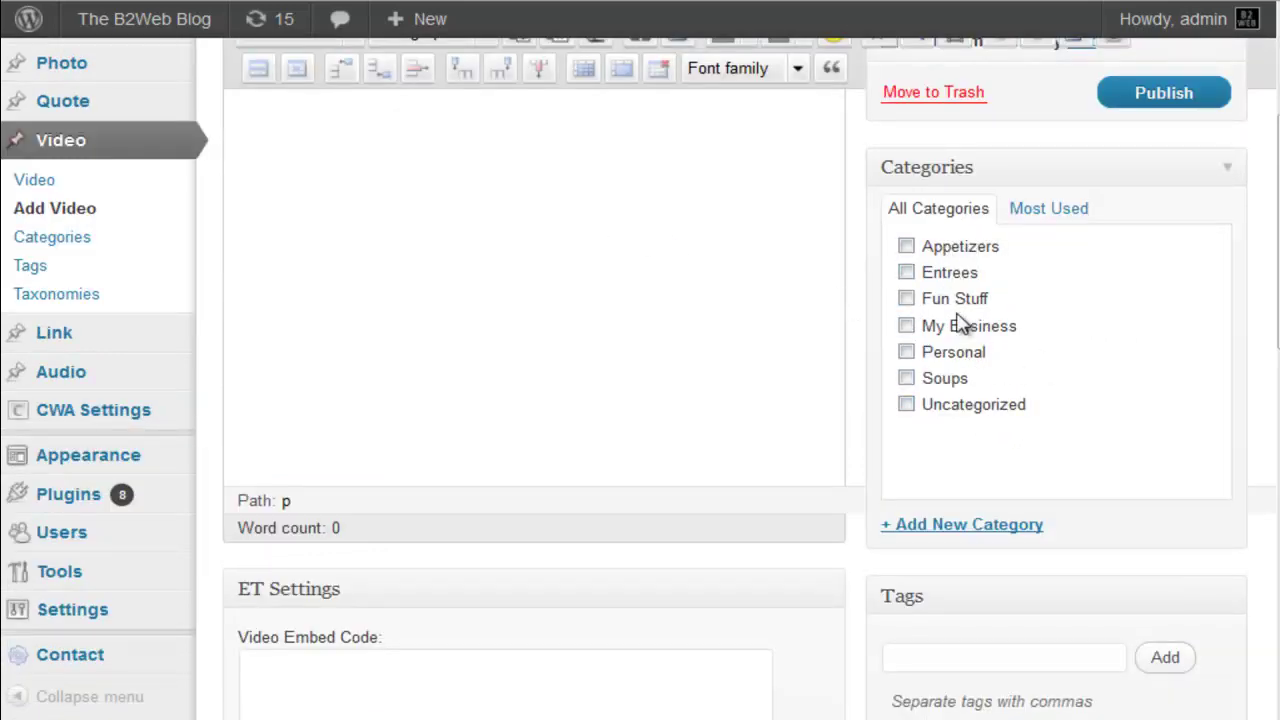
{"action": "scroll", "coordinate": [731, 300], "scroll_direction": "up", "scroll_amount": 2}
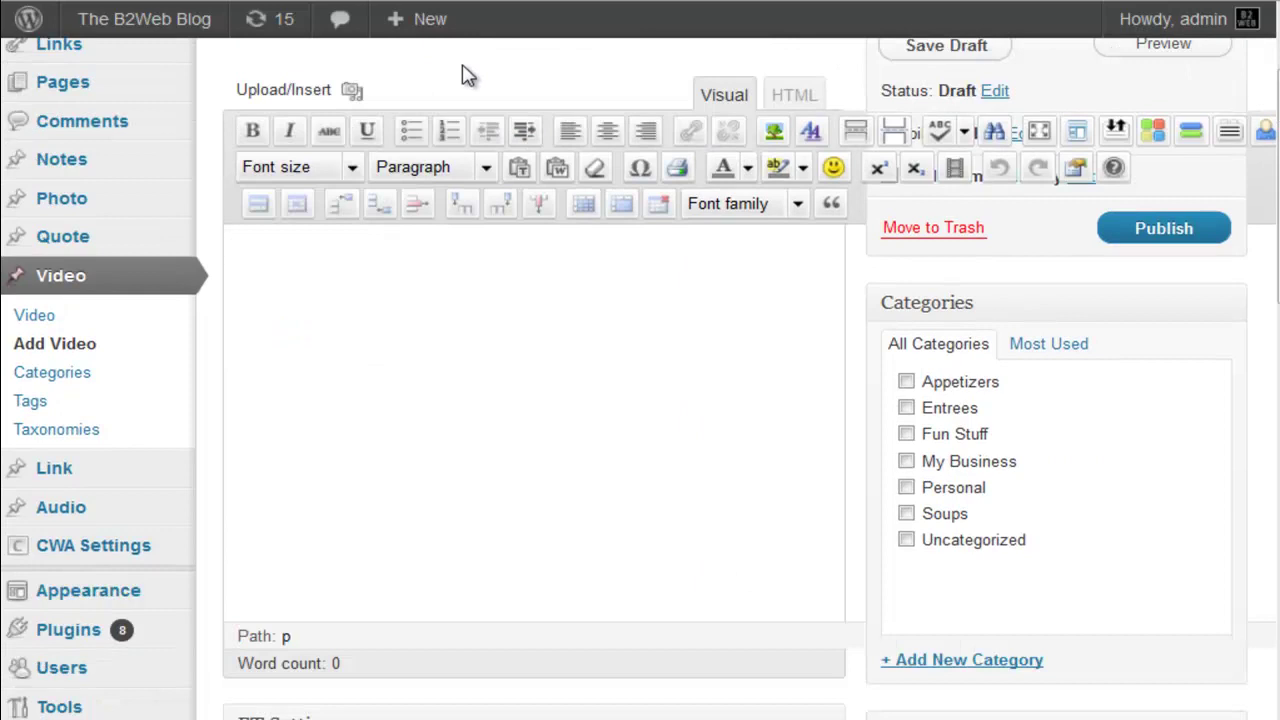
{"action": "scroll", "coordinate": [528, 400], "scroll_direction": "down", "scroll_amount": 4}
{"action": "left_click", "coordinate": [489, 458]}
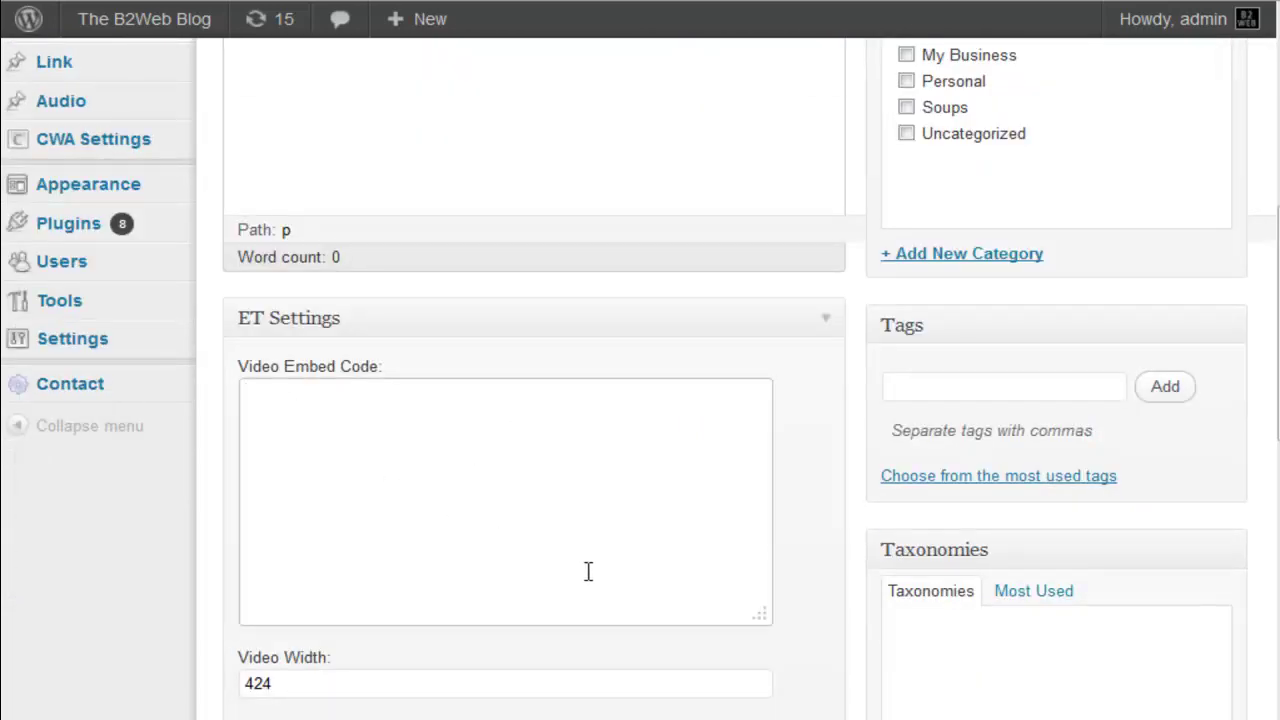
- Start an Add Link entry, visit the Site URL field, and type and select 'B2Web' in the body
{"action": "mouse_move", "coordinate": [84, 75]}
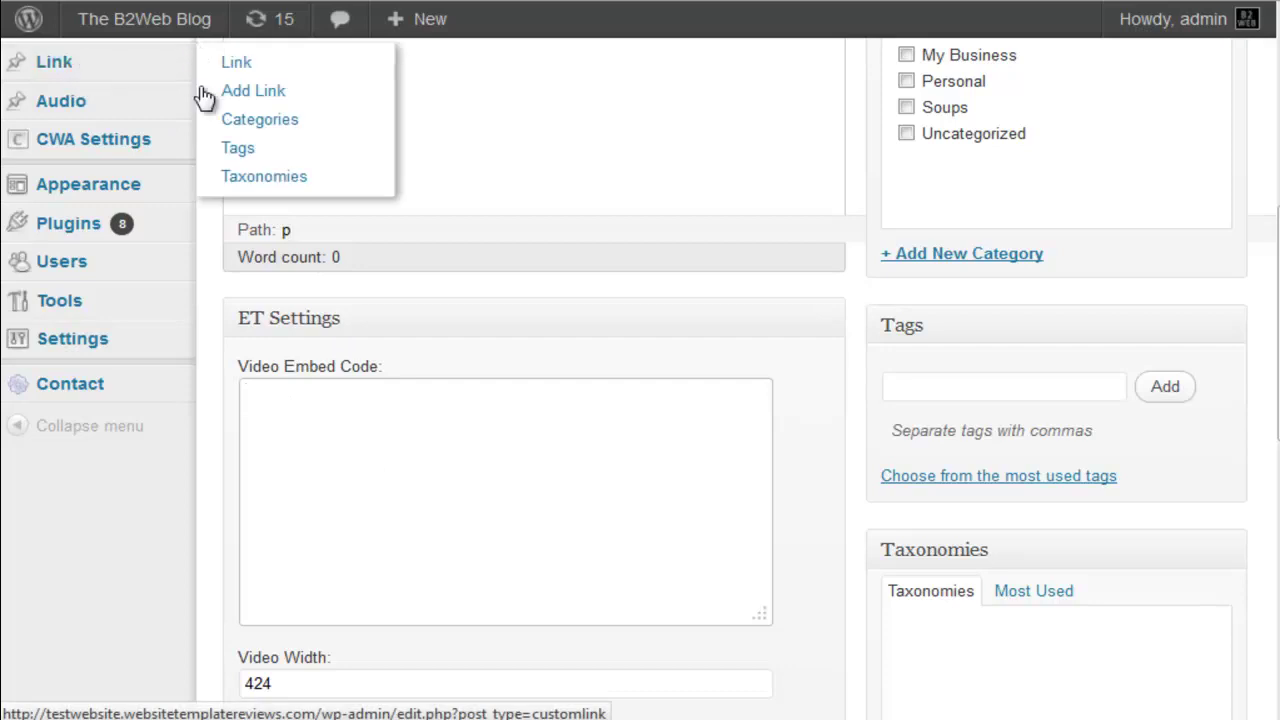
{"action": "left_click", "coordinate": [258, 92]}
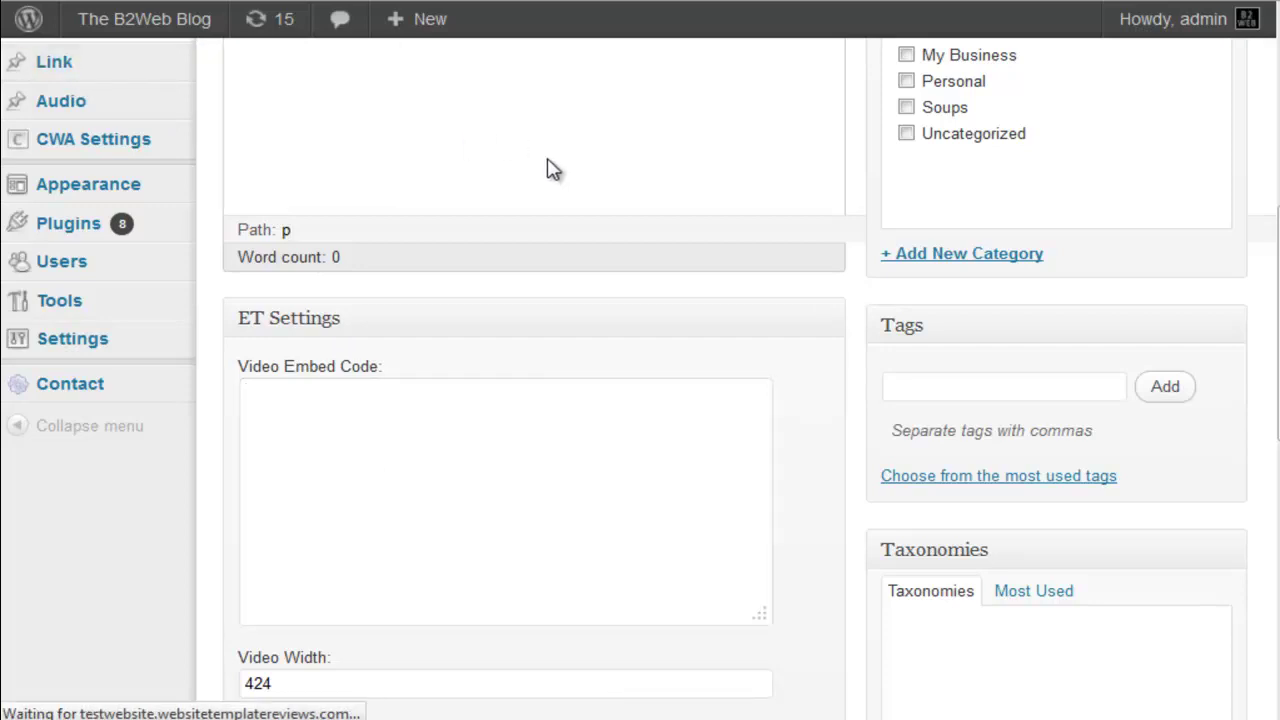
{"action": "scroll", "coordinate": [552, 185], "scroll_direction": "down", "scroll_amount": 5}
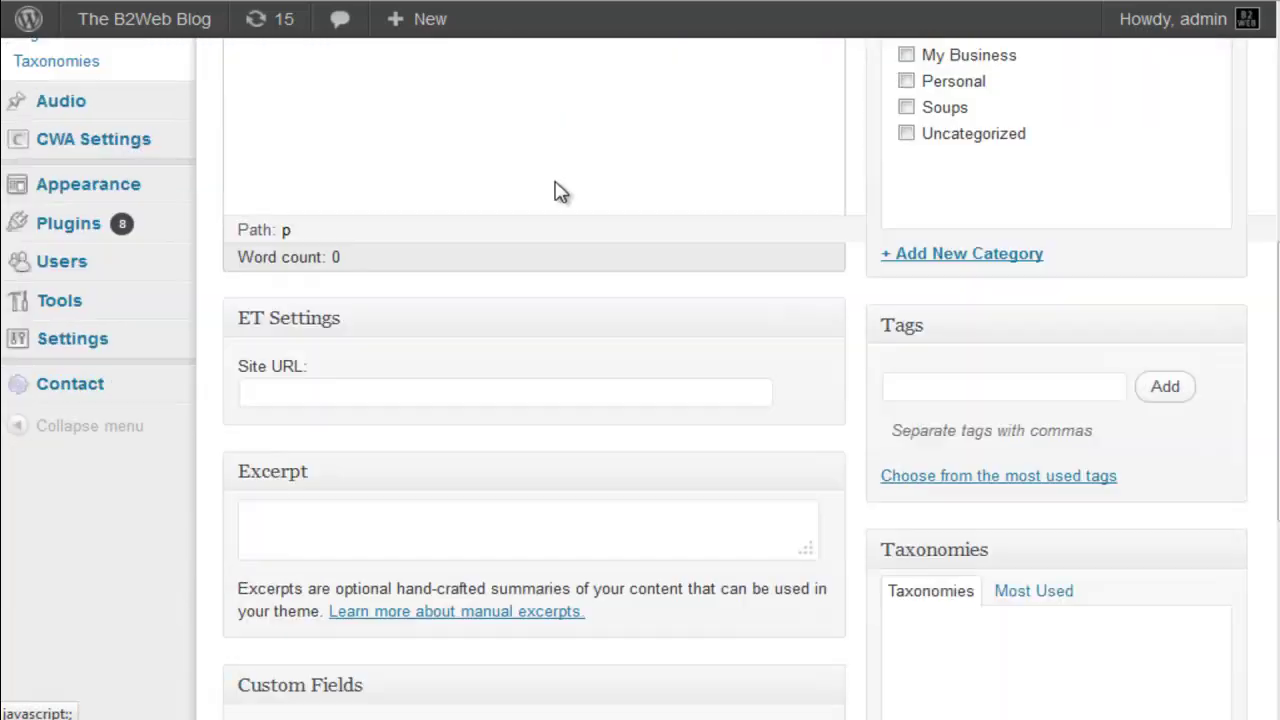
{"action": "left_click", "coordinate": [436, 390]}
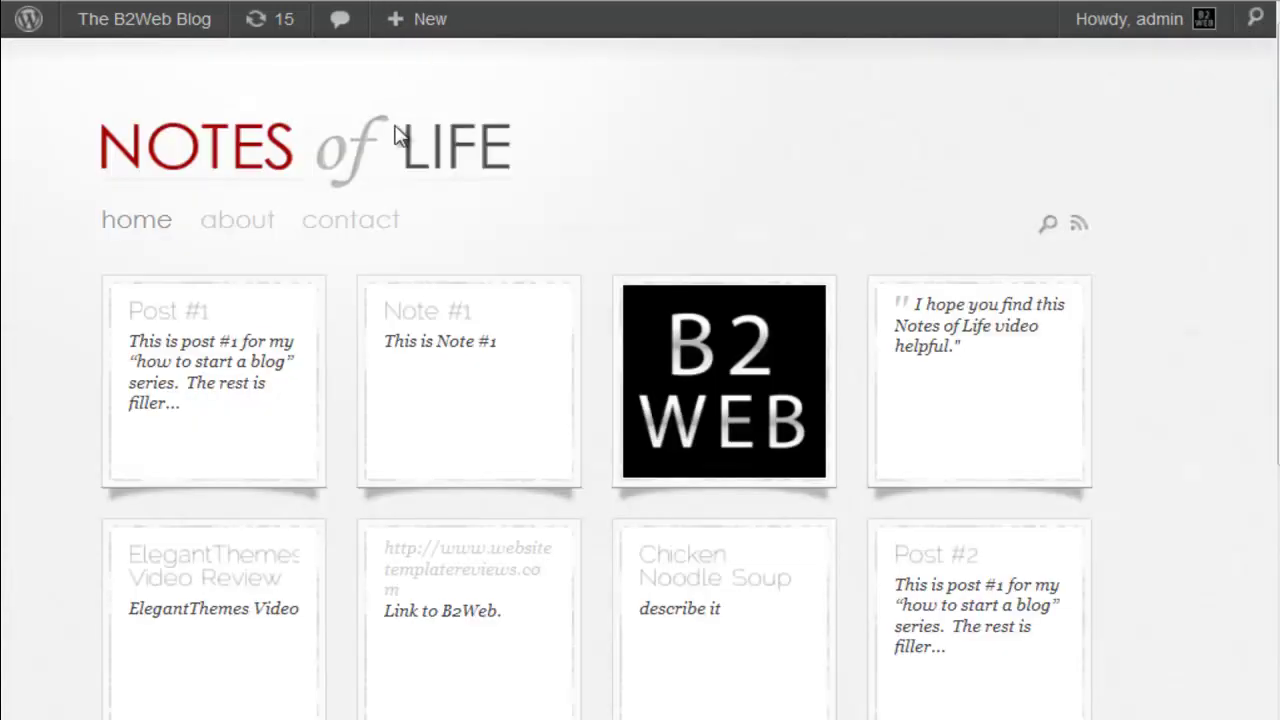
{"action": "scroll", "coordinate": [503, 228], "scroll_direction": "down", "scroll_amount": 3}
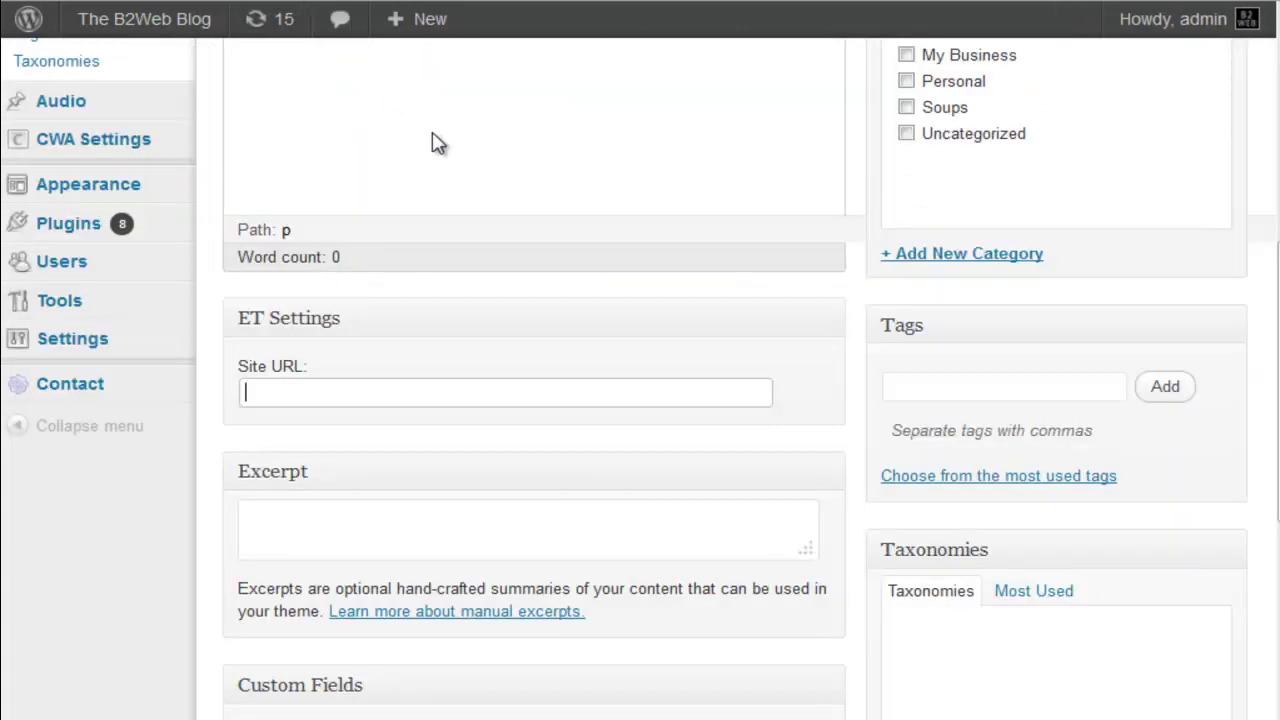
{"action": "scroll", "coordinate": [434, 155], "scroll_direction": "up", "scroll_amount": 3}
{"action": "left_click", "coordinate": [446, 208]}
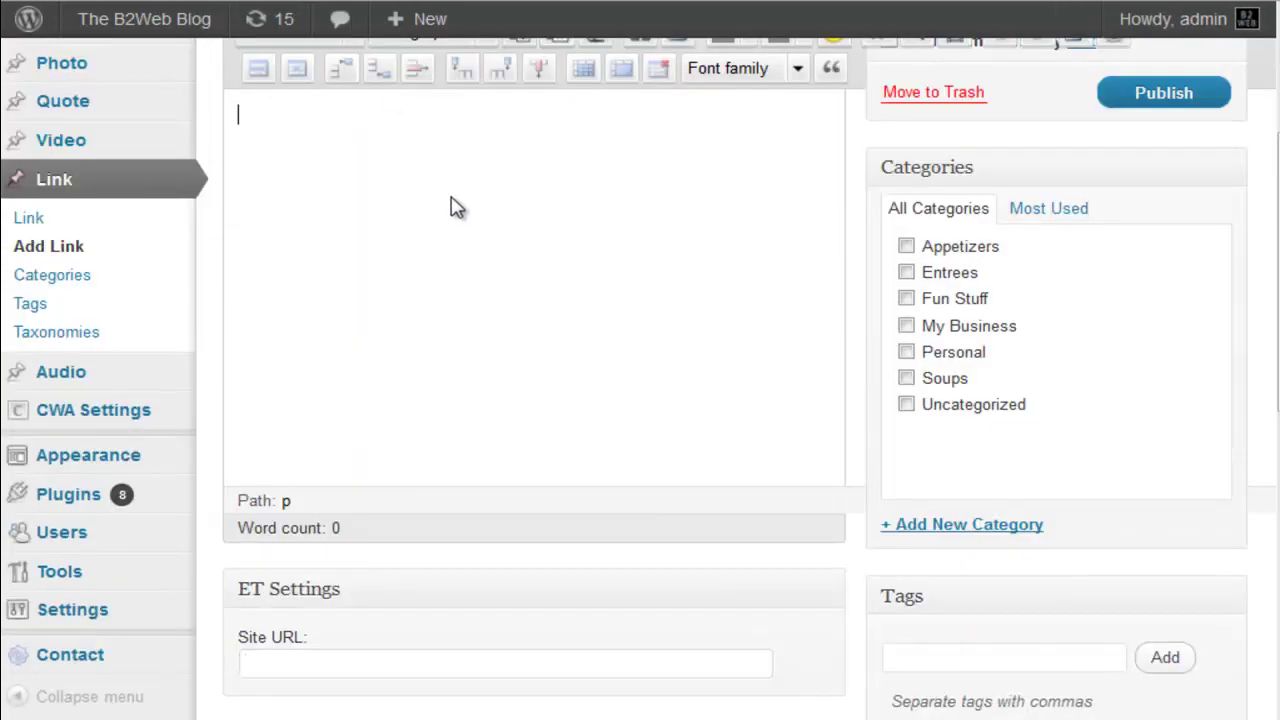
{"action": "type", "text": "B2Web"}
{"action": "scroll", "coordinate": [400, 211], "scroll_direction": "up", "scroll_amount": 3}
{"action": "left_click_drag", "start_coordinate": [323, 391], "coordinate": [236, 392]}
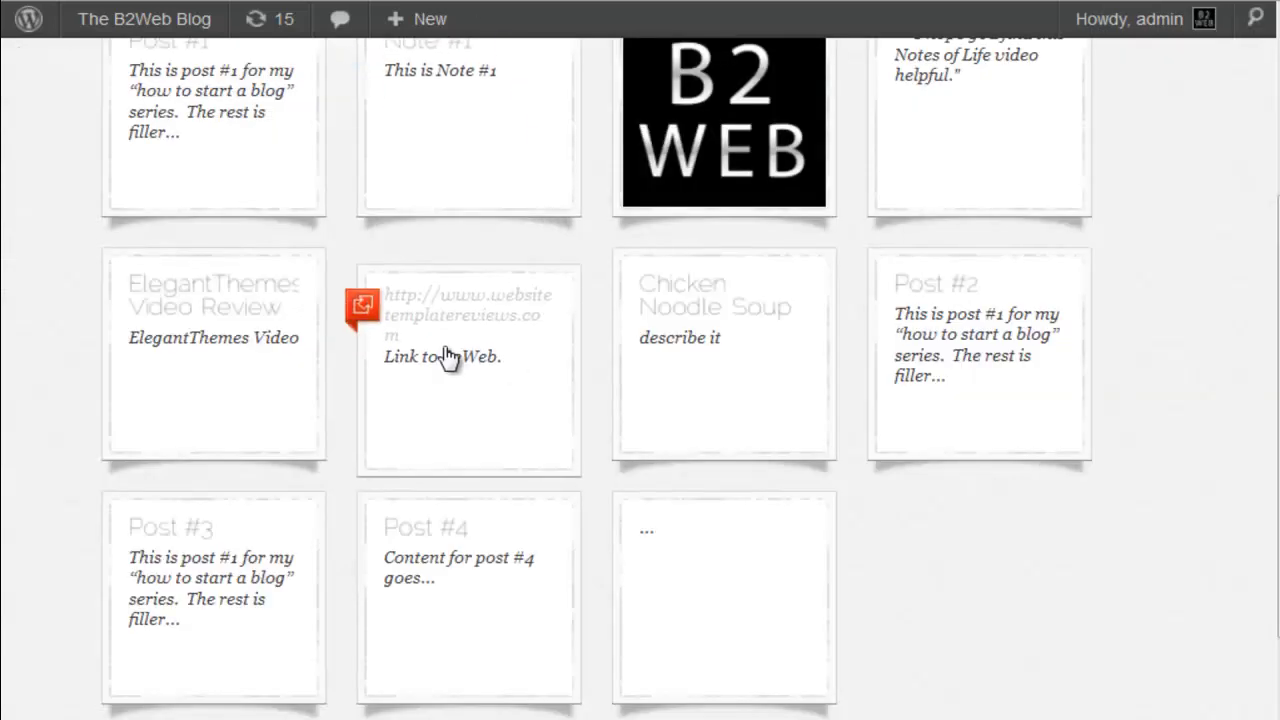
- Open the Link to B2Web tile from the homepage and look over the post
{"action": "left_click", "coordinate": [444, 357]}
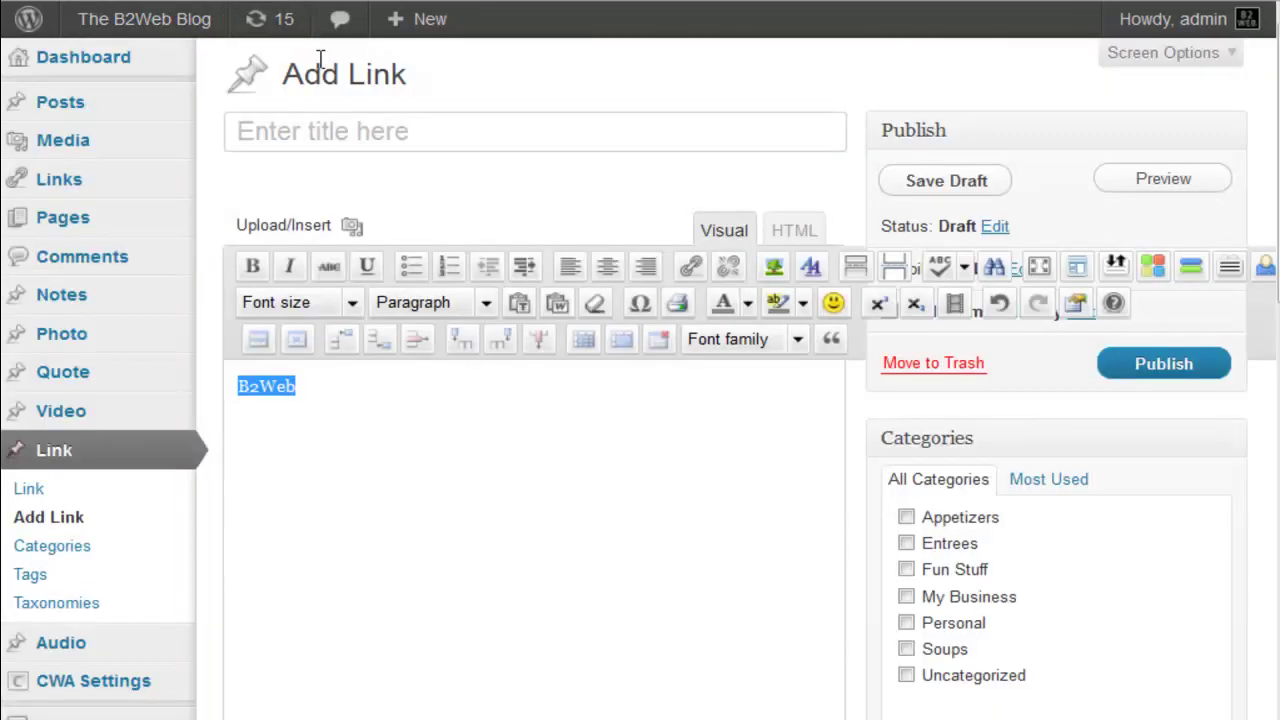
{"action": "scroll", "coordinate": [345, 165], "scroll_direction": "down", "scroll_amount": 2}
{"action": "mouse_move", "coordinate": [140, 510]}
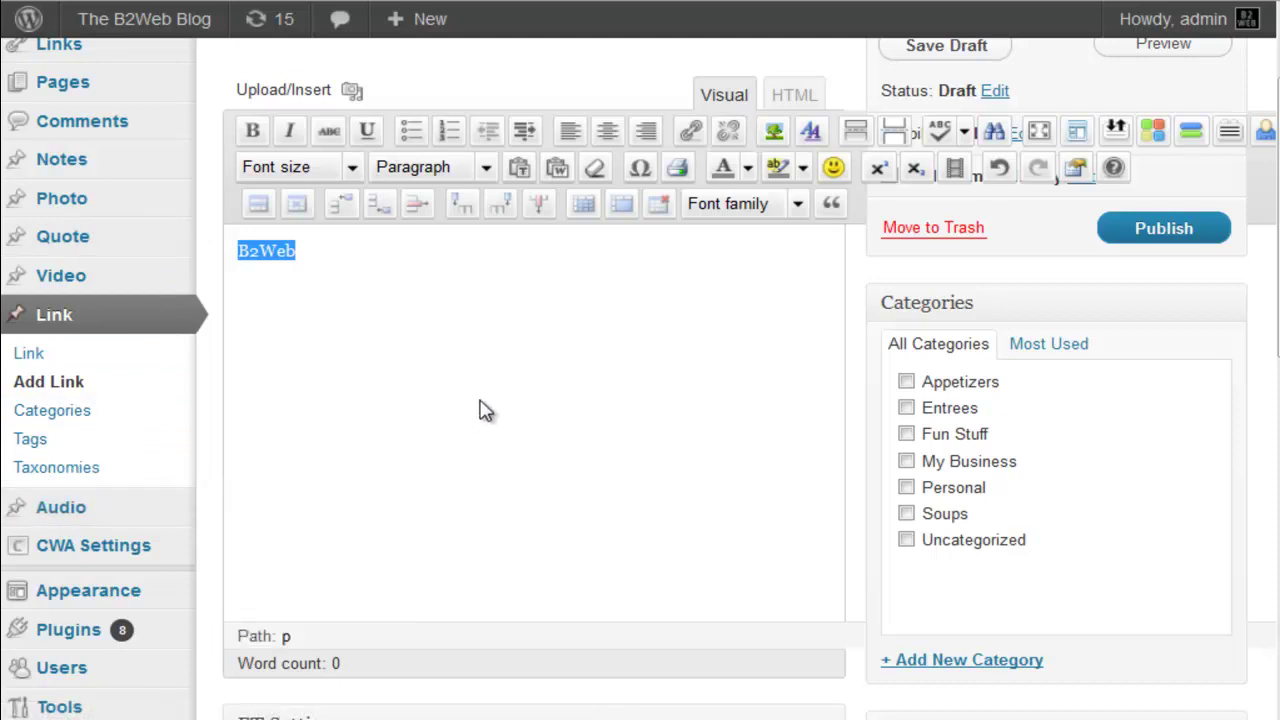
{"action": "scroll", "coordinate": [480, 410], "scroll_direction": "up", "scroll_amount": 3}
{"action": "mouse_move", "coordinate": [190, 110]}
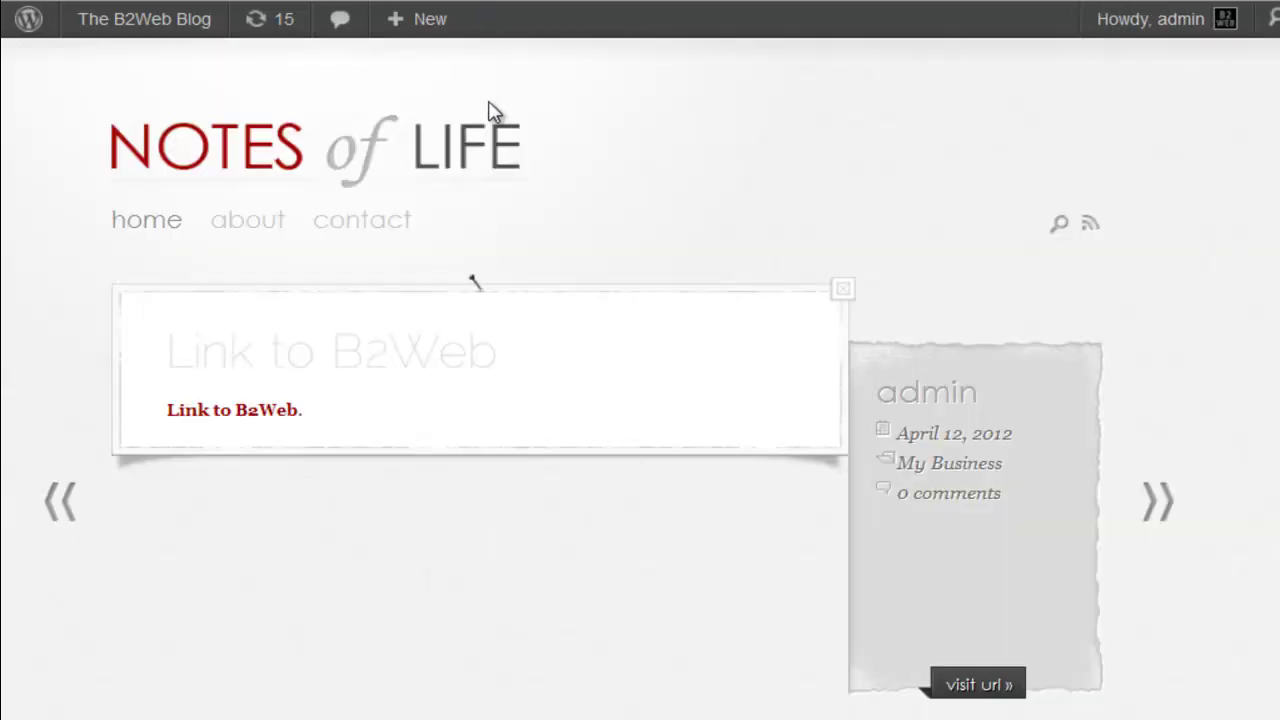
- Reload the homepage via the Notes of Life logo and scroll through the entry tiles
{"action": "left_click", "coordinate": [326, 160]}
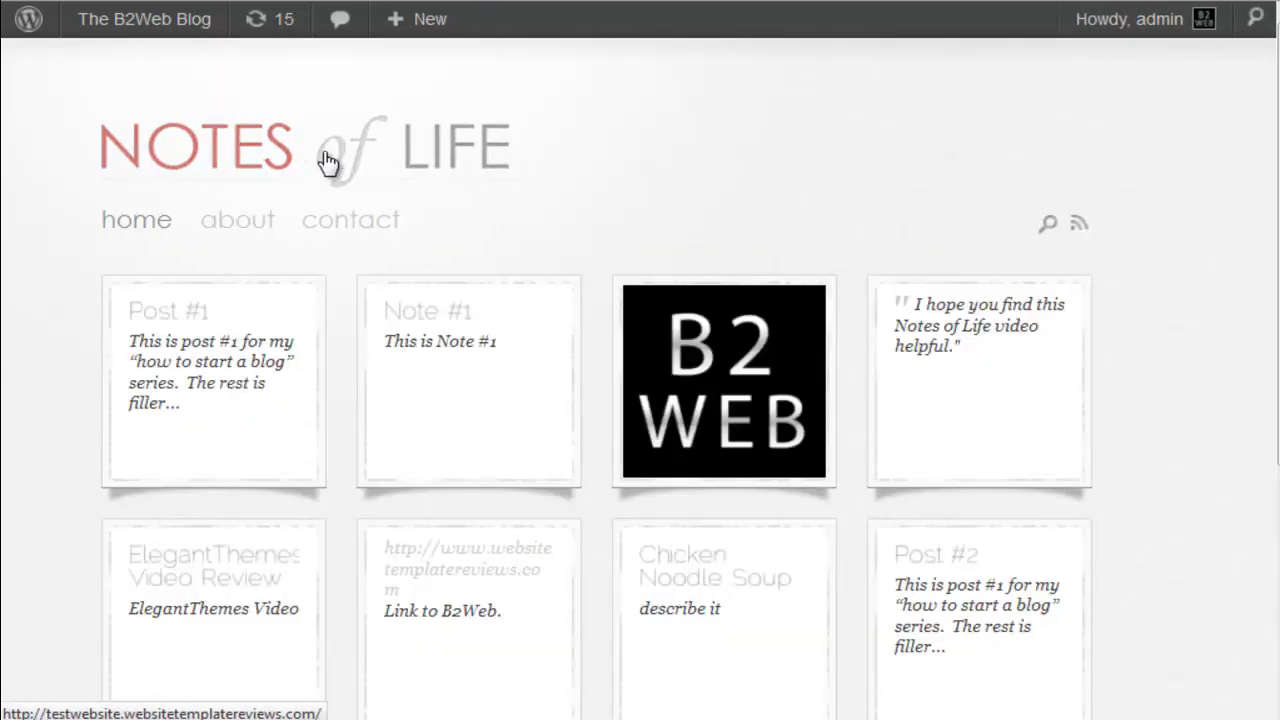
{"action": "scroll", "coordinate": [1150, 190], "scroll_direction": "down", "scroll_amount": 3}
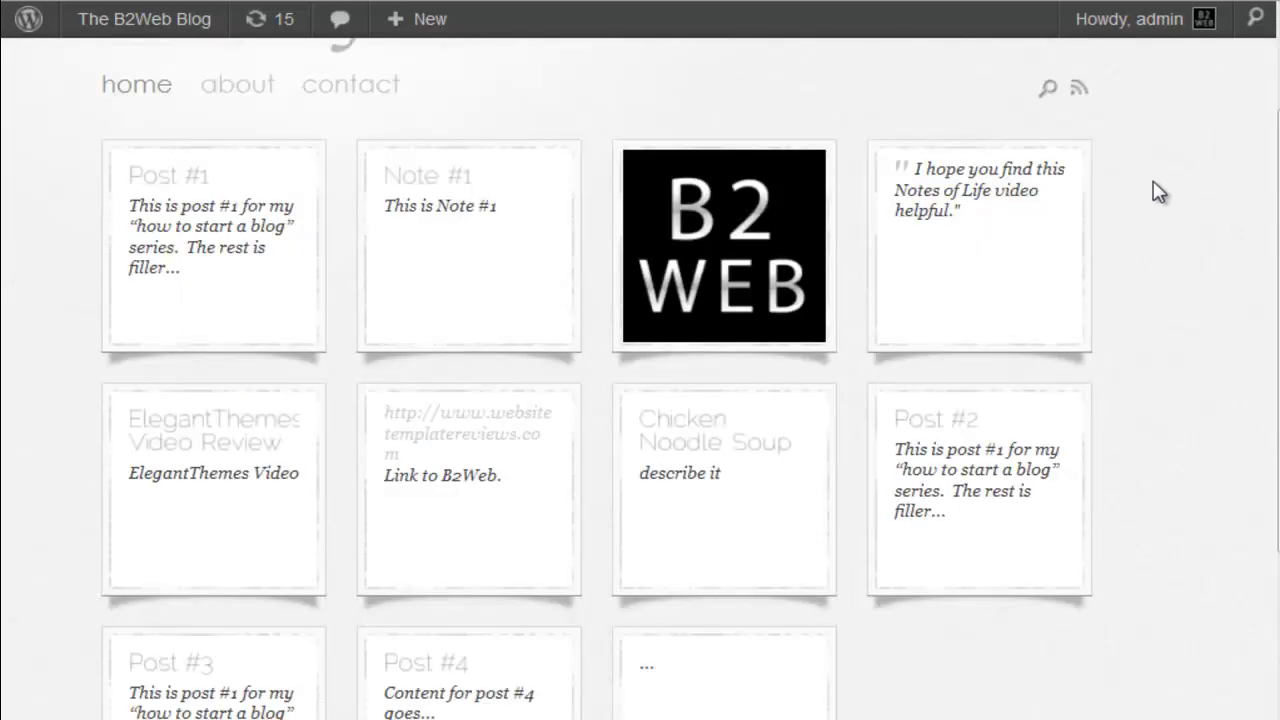
{"action": "scroll", "coordinate": [1156, 195], "scroll_direction": "up", "scroll_amount": 3}
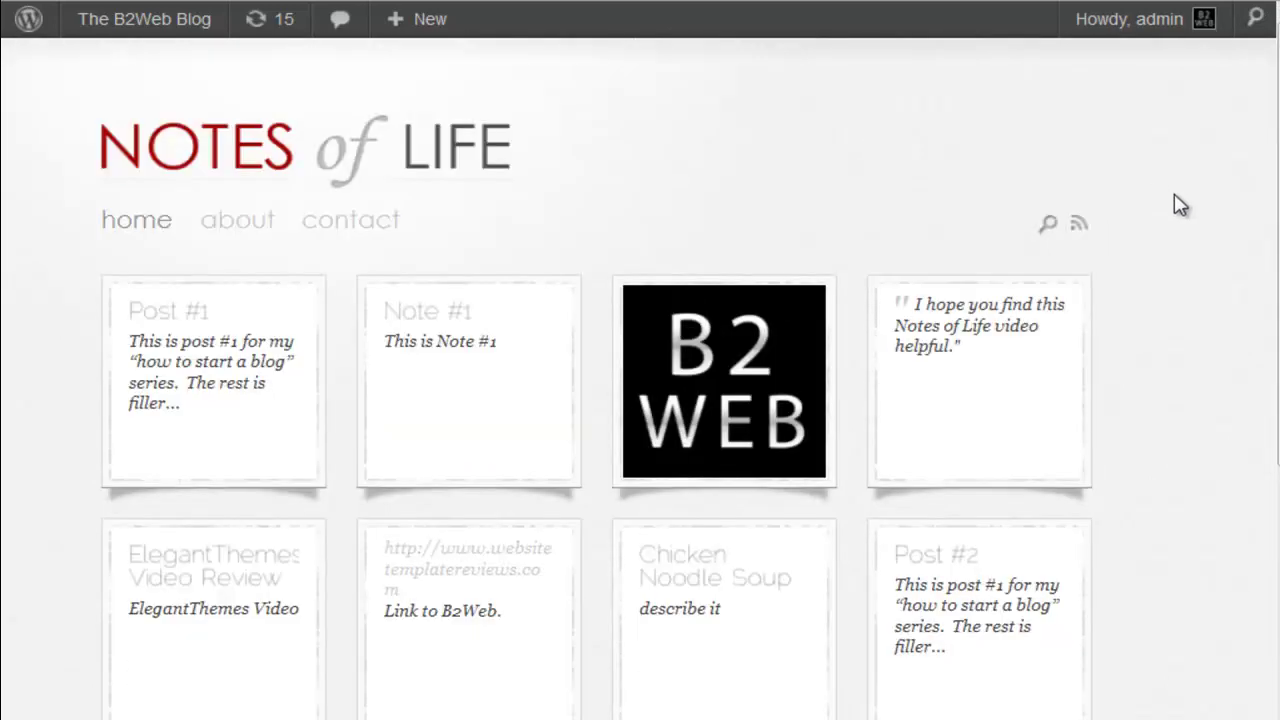